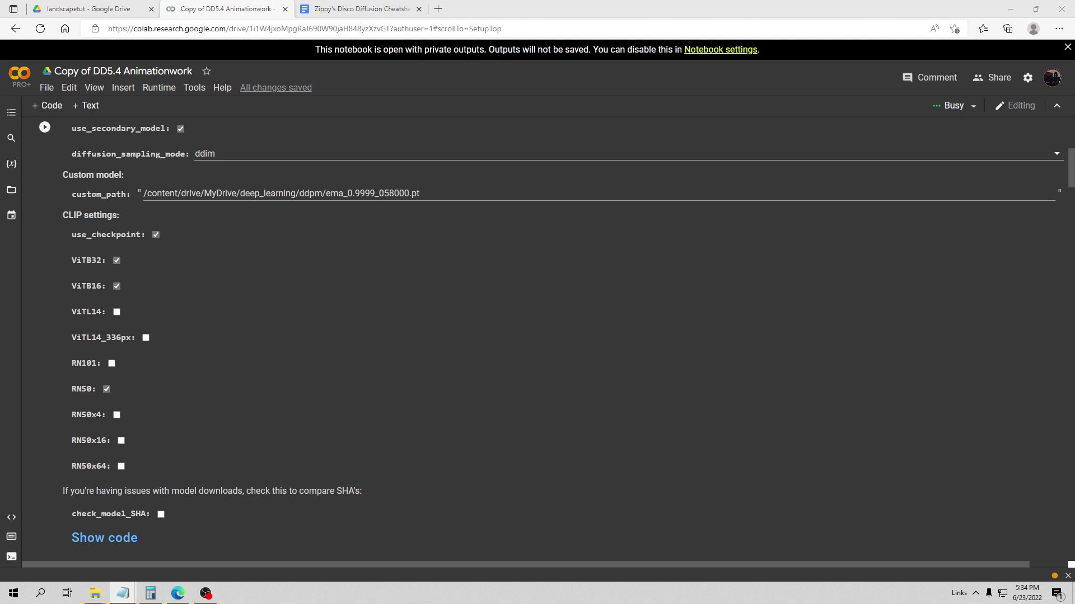
Scroll down to Basic Settings, showing batch name landscapetut, 200 steps and clip_guidance_scale 50000.
scroll(551, 347, up, 1)
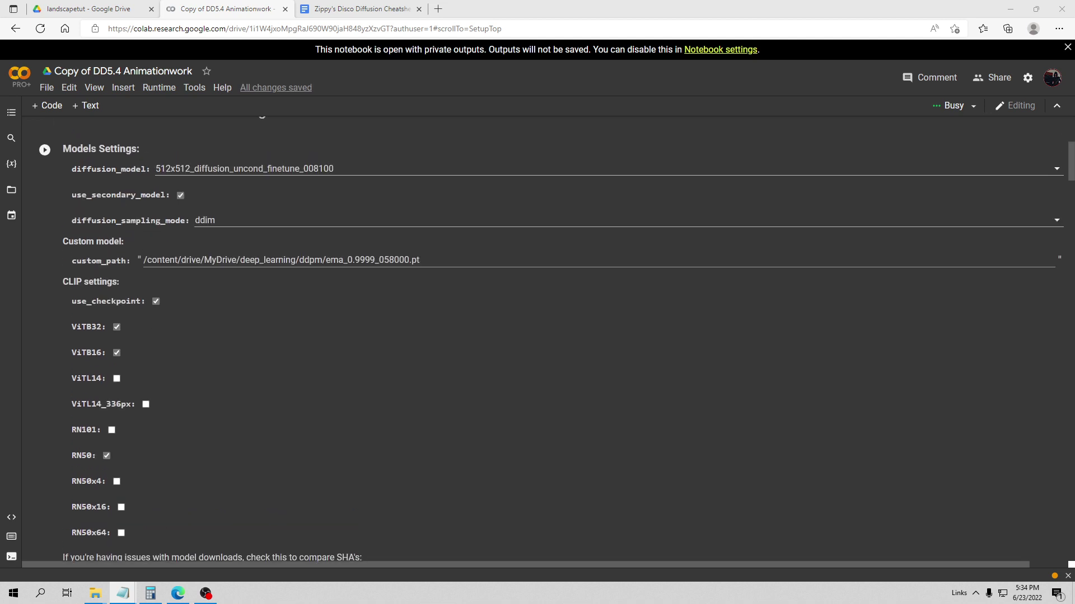
scroll(551, 347, down, 1)
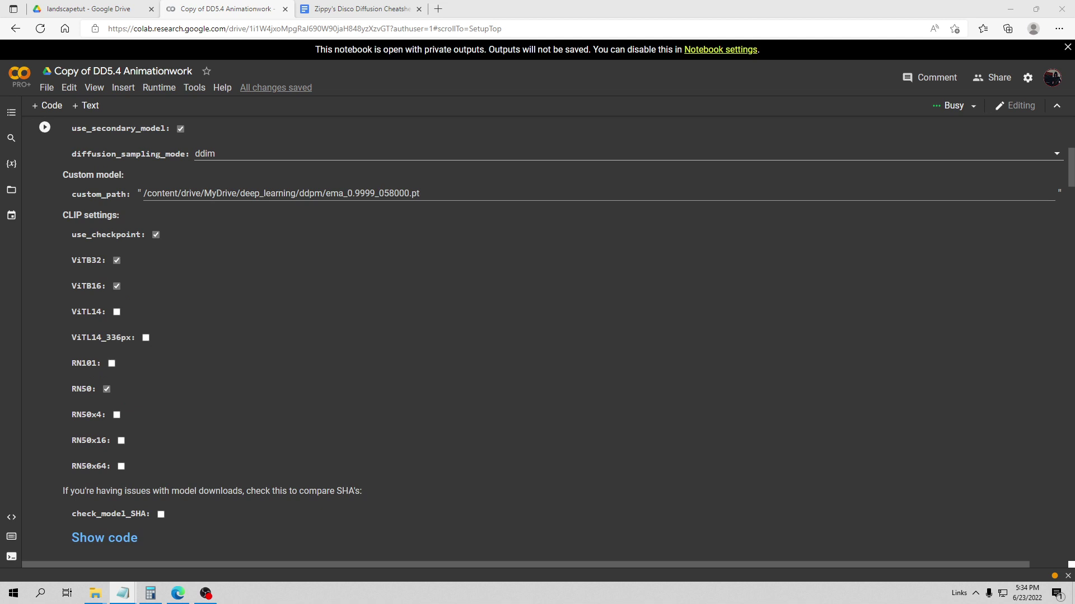
scroll(551, 347, down, 1)
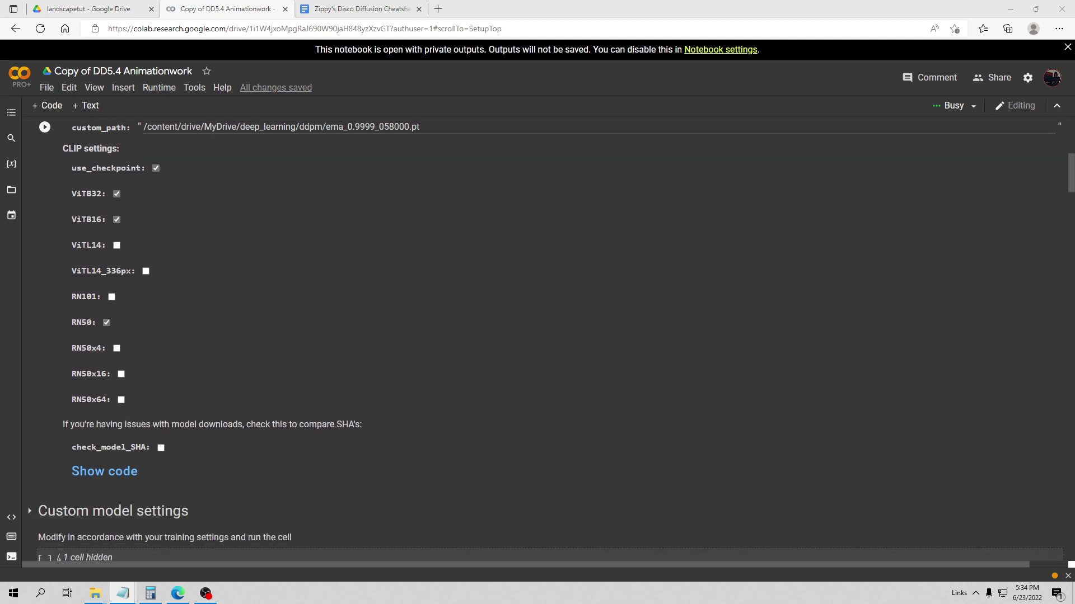
scroll(551, 347, down, 1)
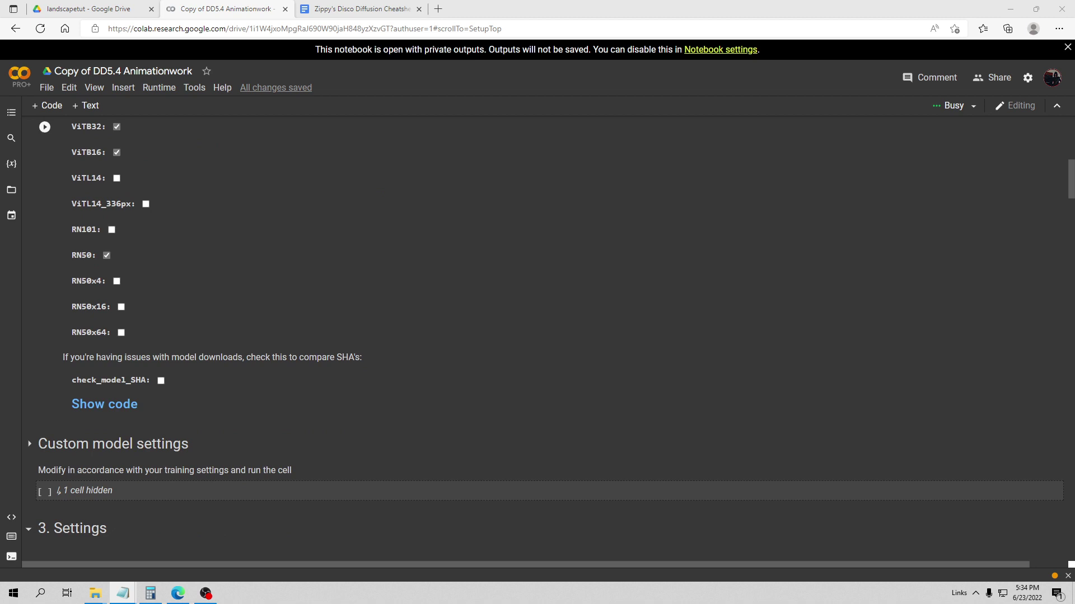
scroll(551, 347, down, 4)
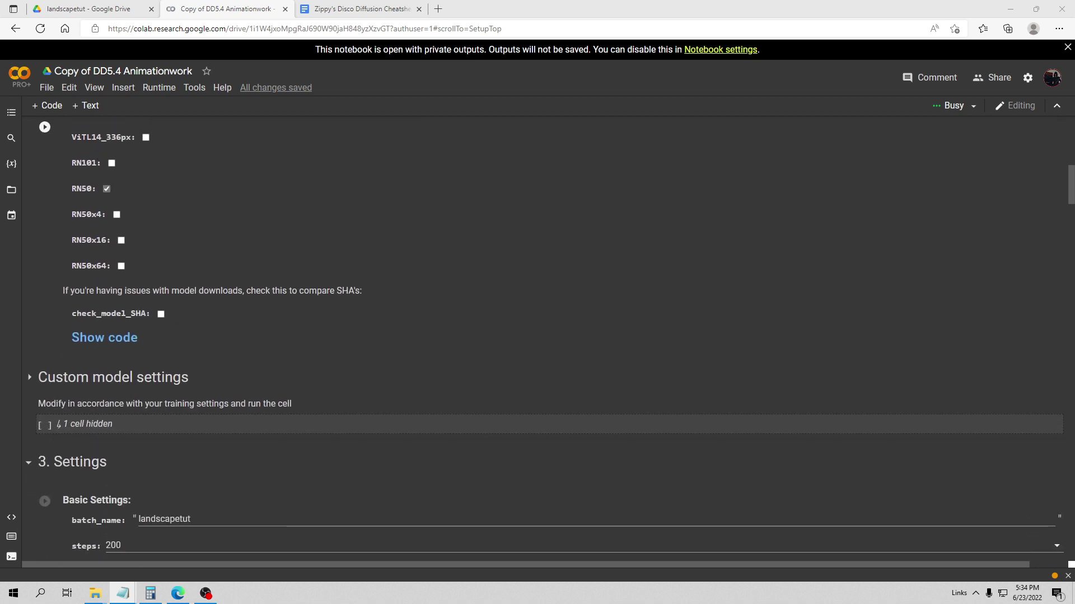
scroll(551, 340, down, 2)
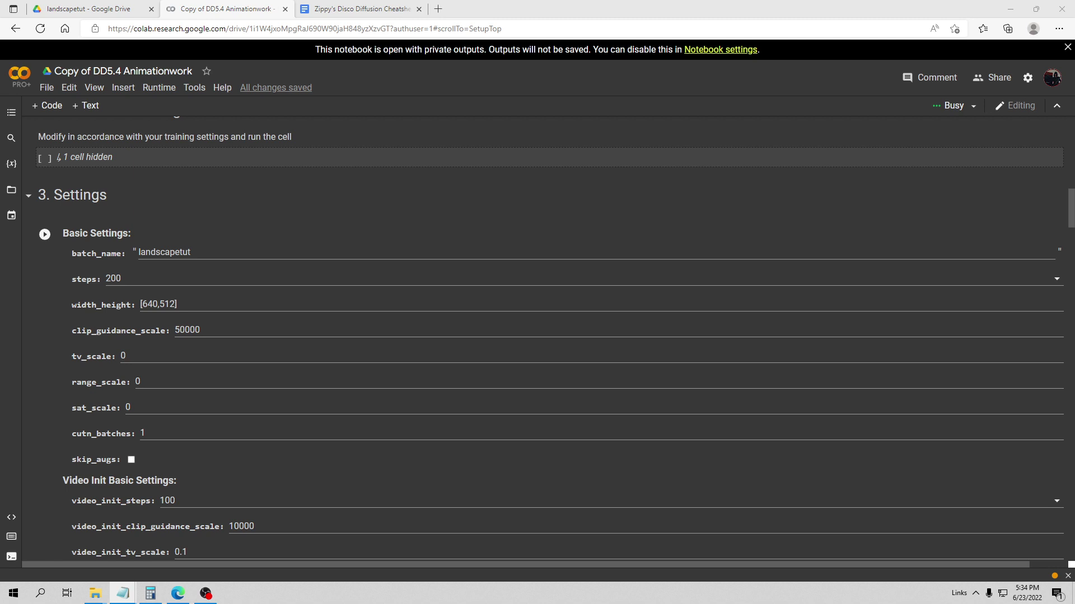
scroll(543, 336, down, 1)
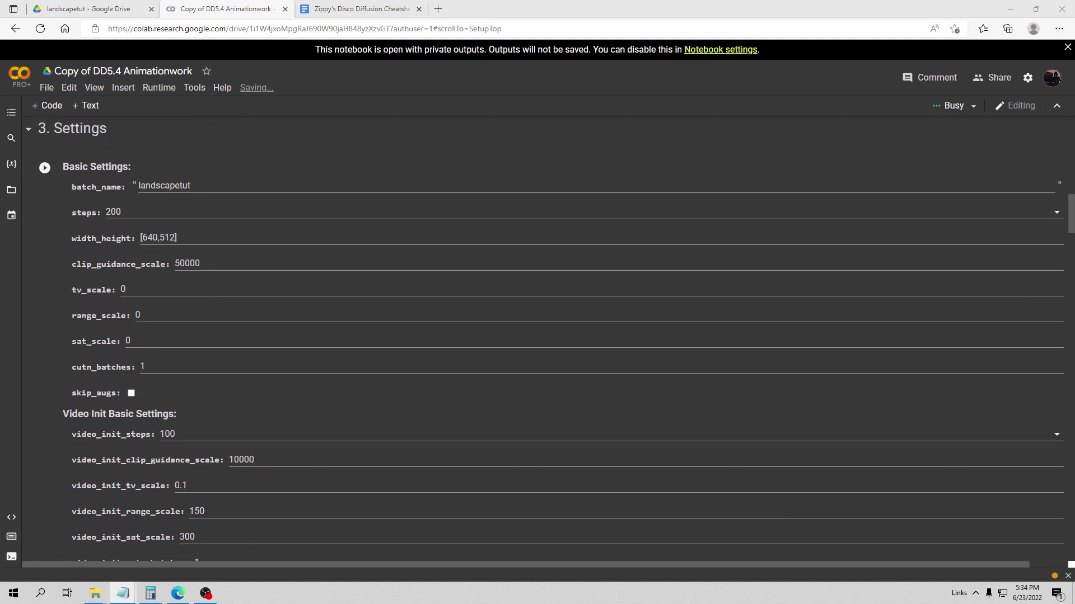
Scroll past Init Image Settings to Animation Settings, with animation_mode 3D and extract_nth_frame 2.
scroll(543, 336, down, 2)
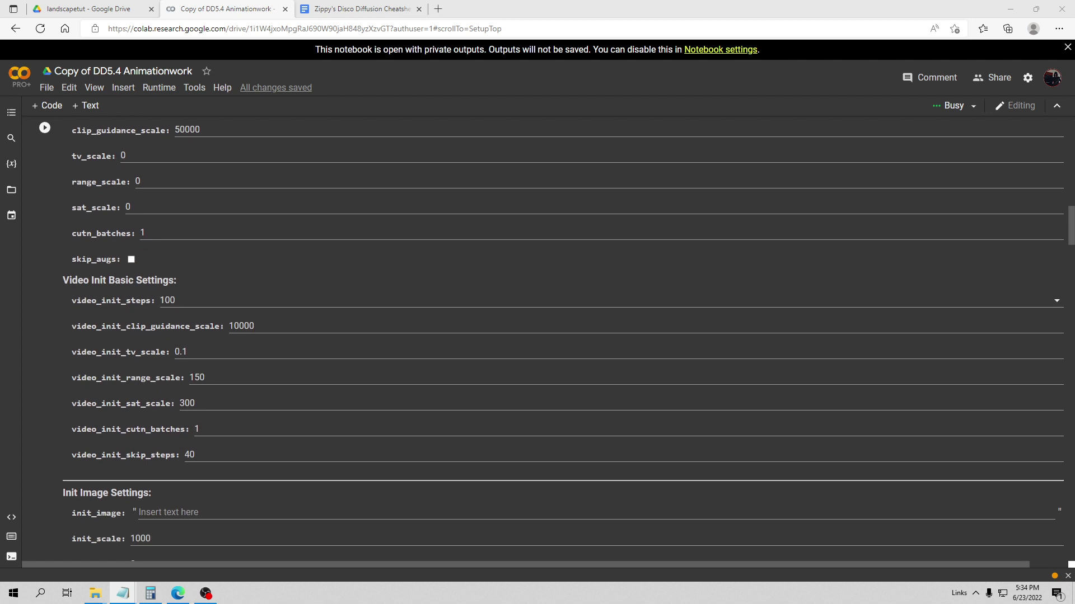
scroll(543, 336, down, 1)
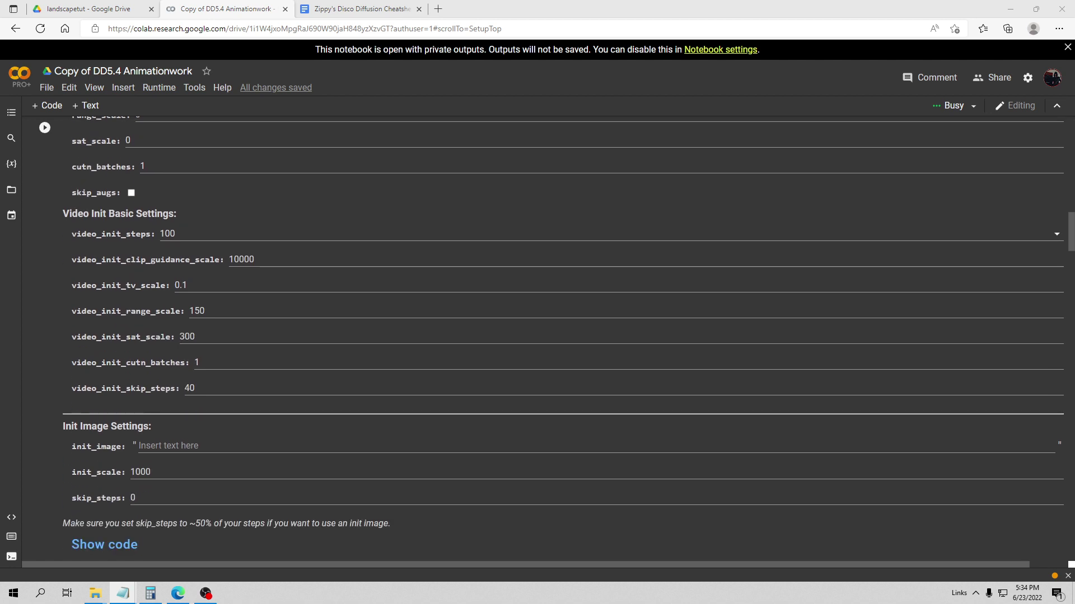
click(150, 292)
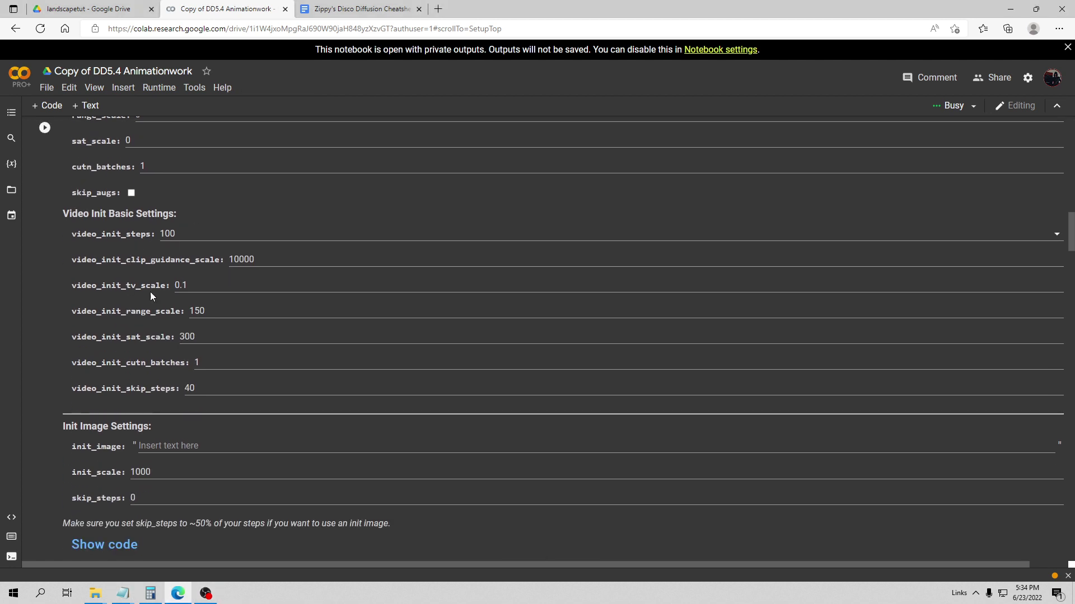
scroll(140, 277, down, 2)
scroll(153, 279, down, 3)
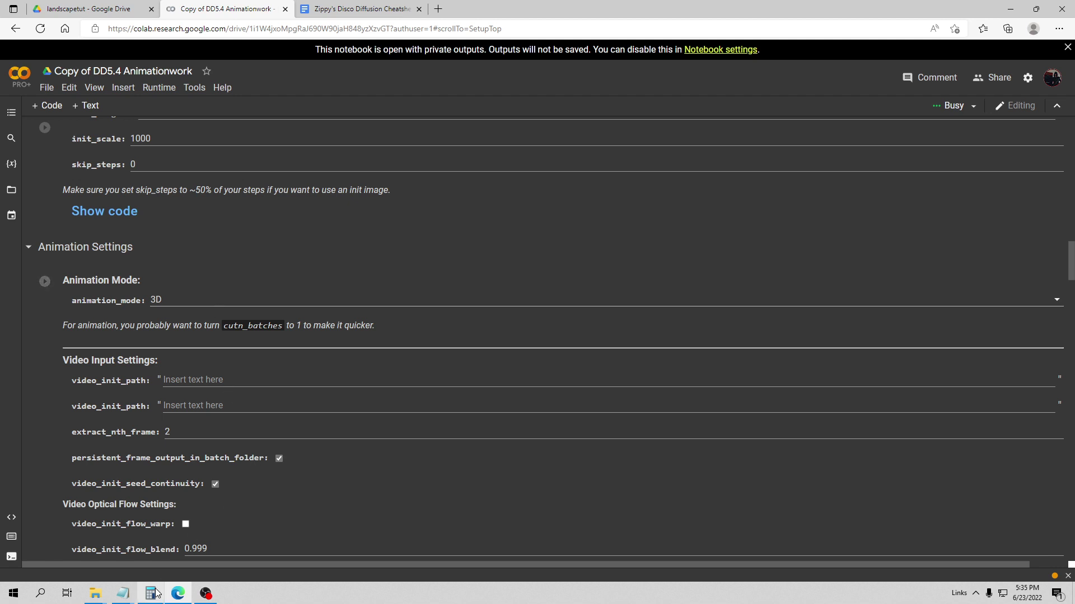
Scroll through the 2D/3D animation fields to the 3D camera motion values.
click(122, 593)
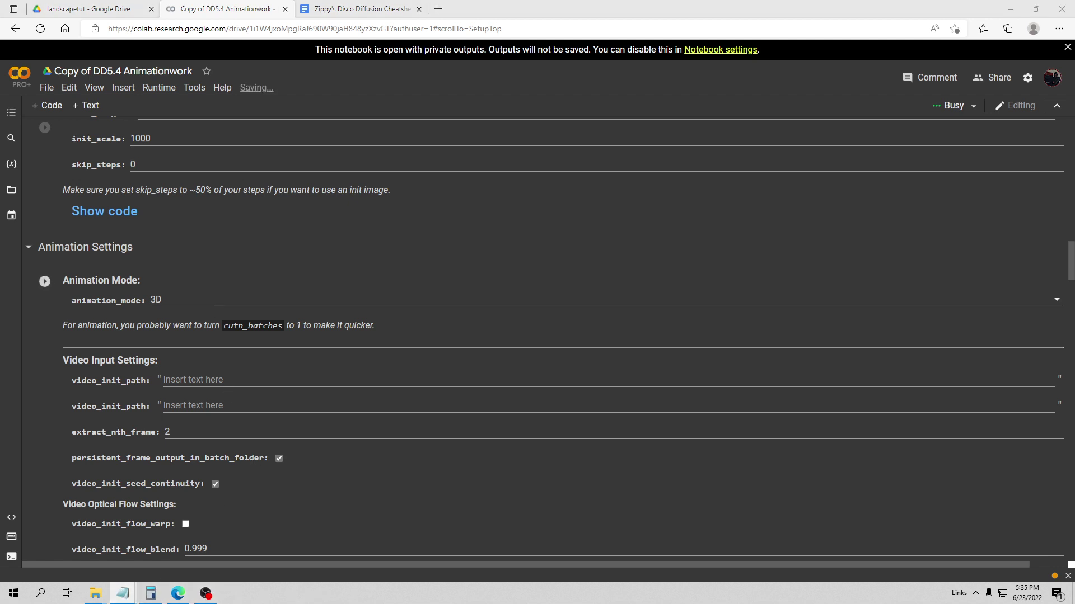
scroll(537, 336, down, 1)
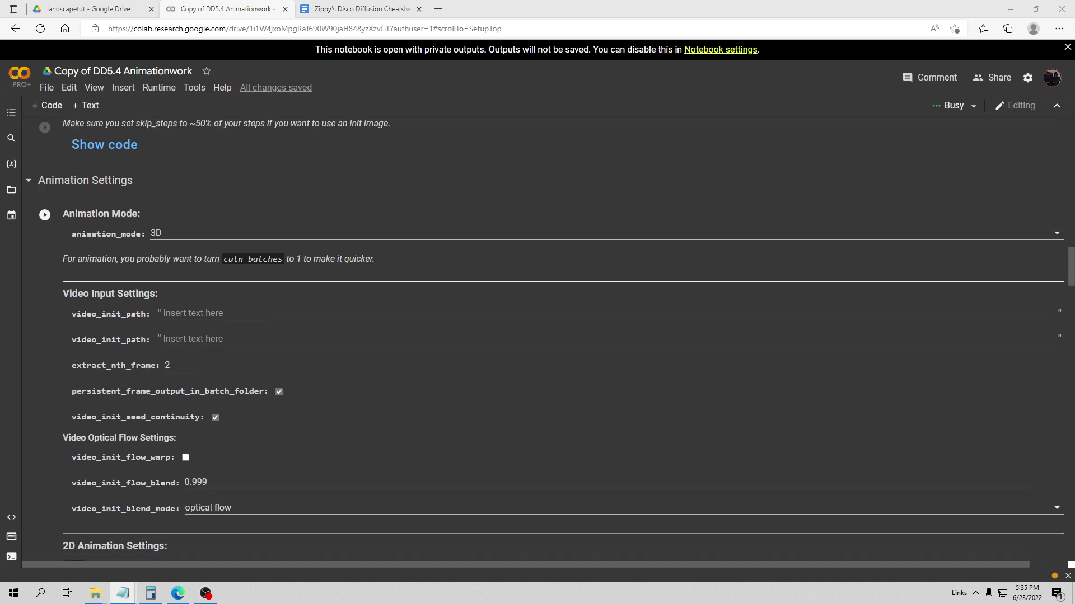
scroll(537, 336, down, 2)
scroll(537, 336, down, 3)
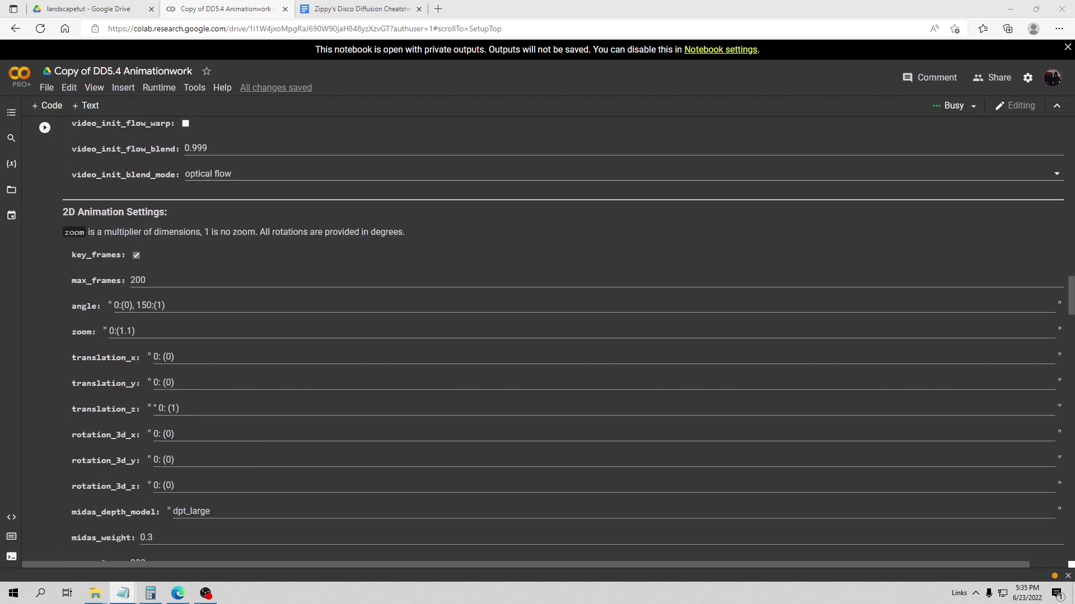
scroll(537, 336, down, 1)
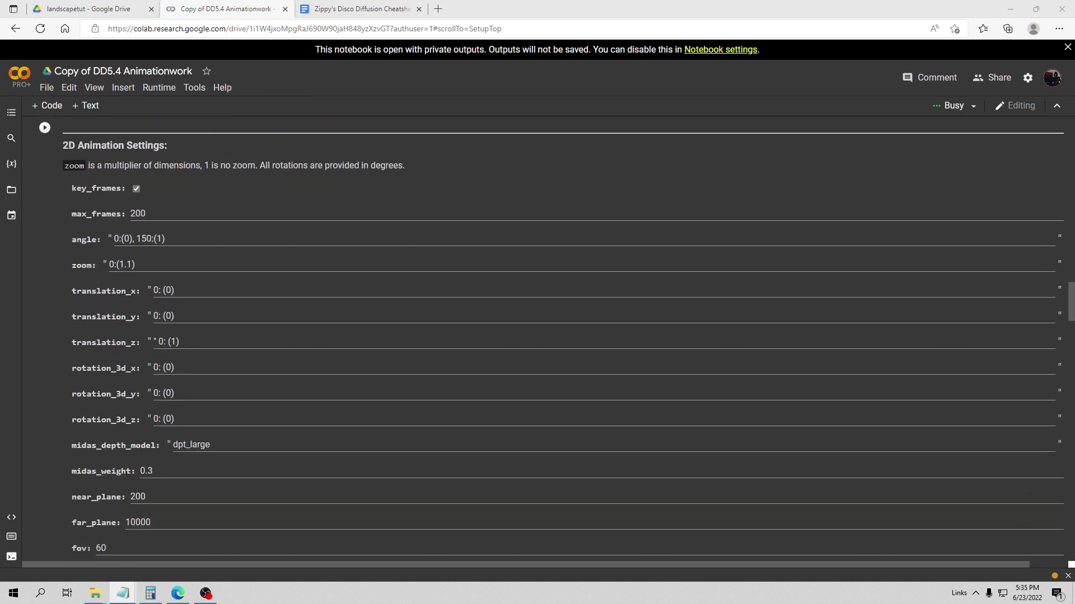
scroll(537, 336, down, 1)
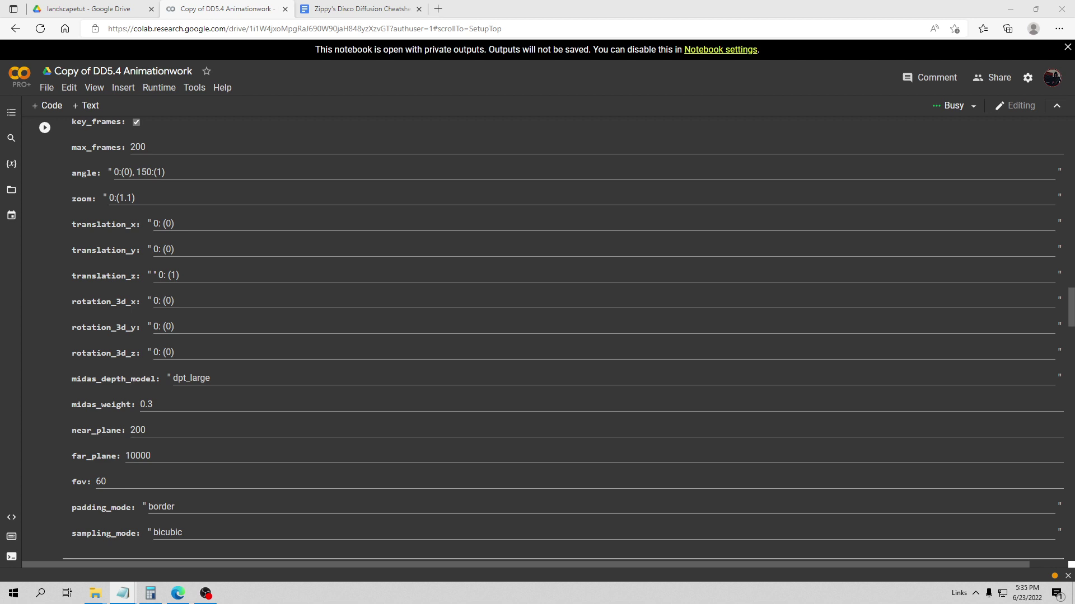
Check translation_z and rotation_3d_x, then continue down to Turbo Mode, currently off.
triple_click(202, 271)
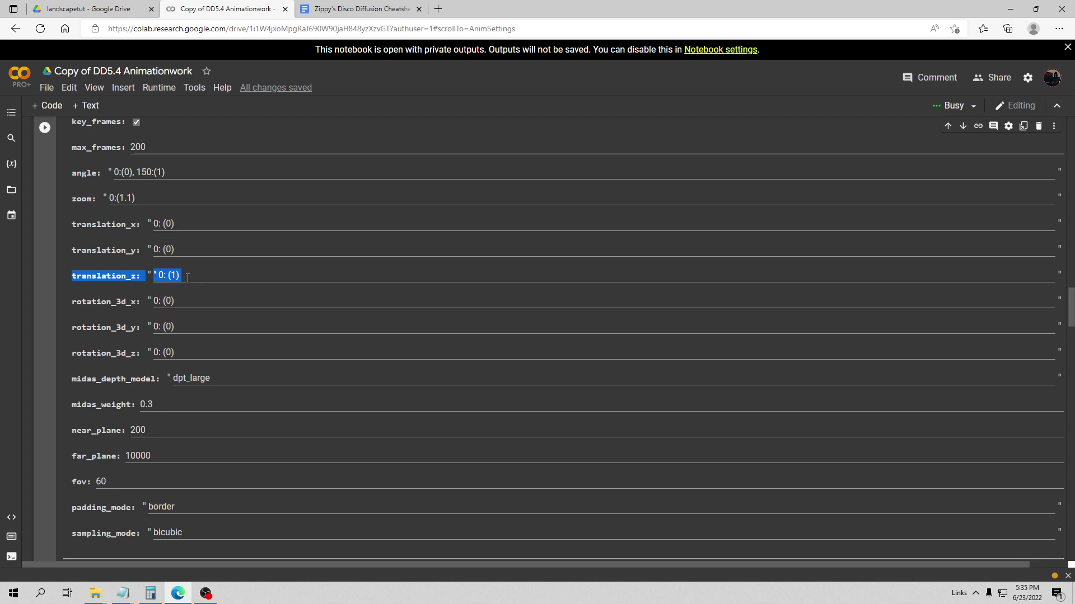
click(121, 593)
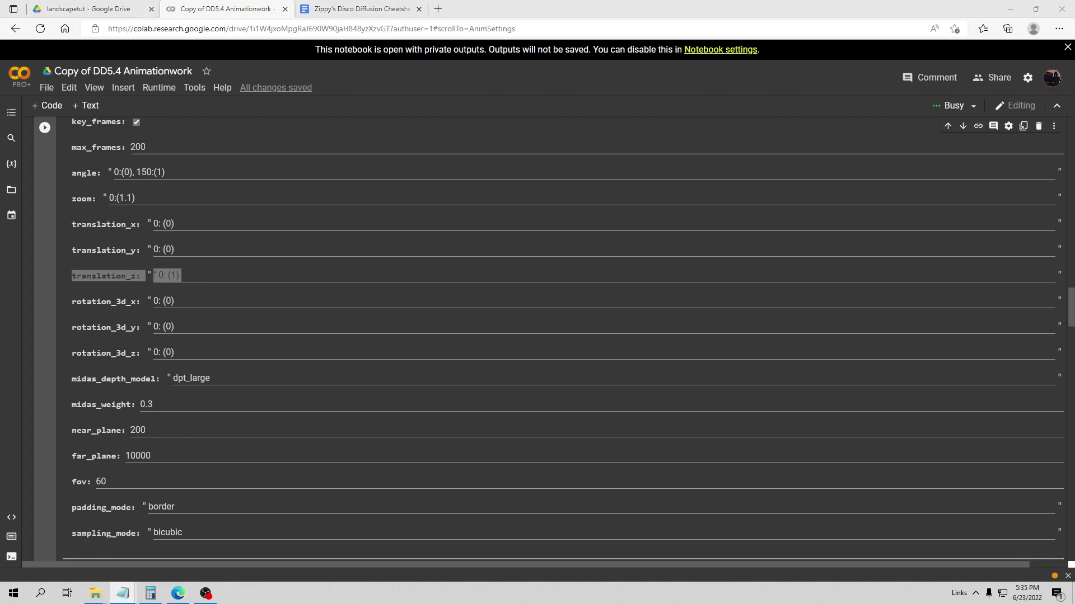
click(239, 301)
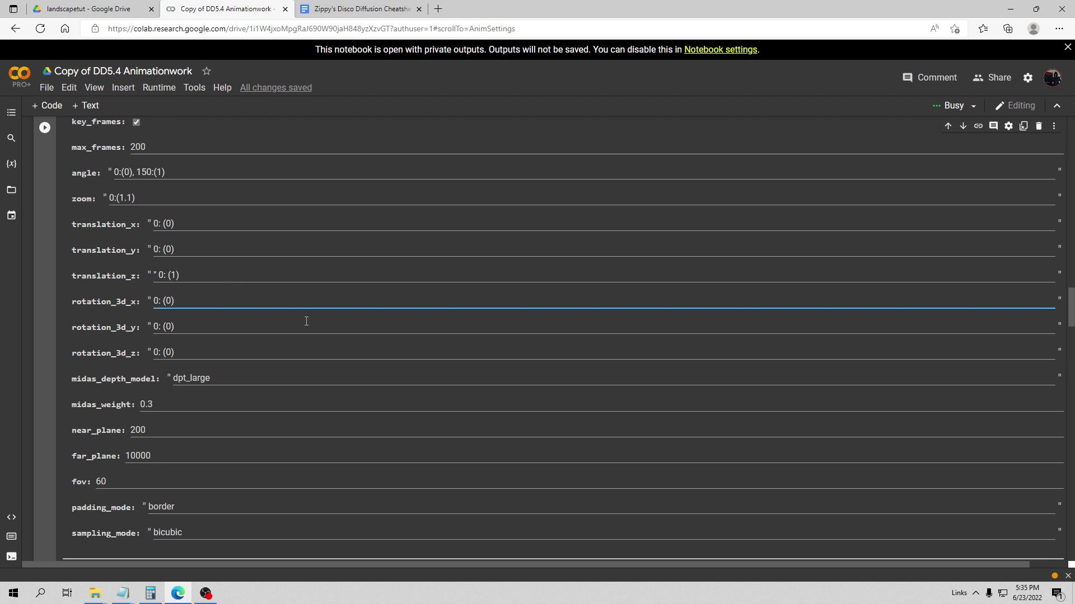
scroll(244, 299, down, 1)
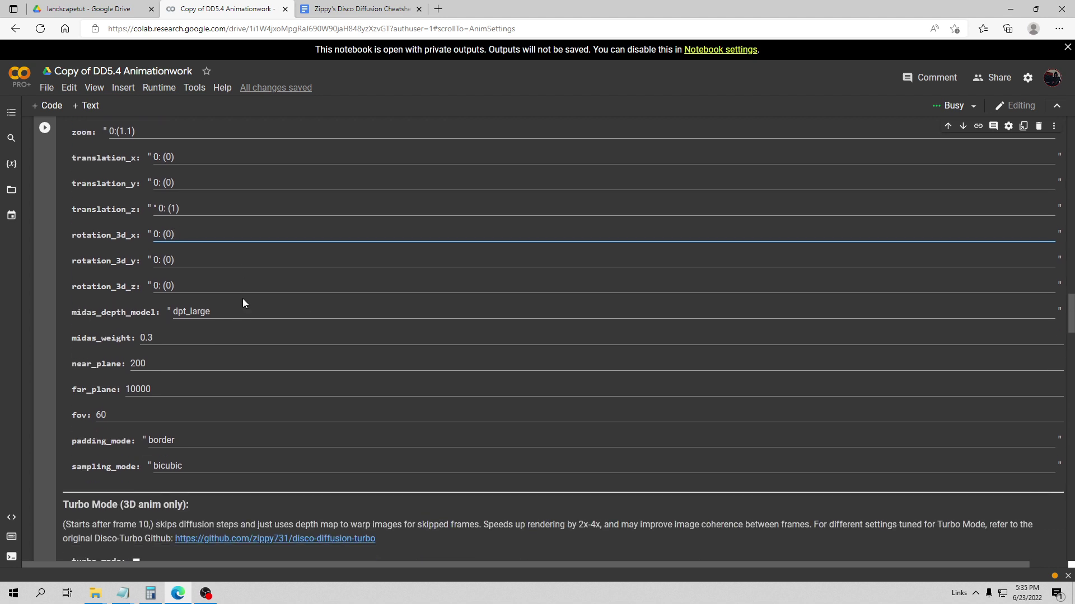
scroll(243, 303, down, 1)
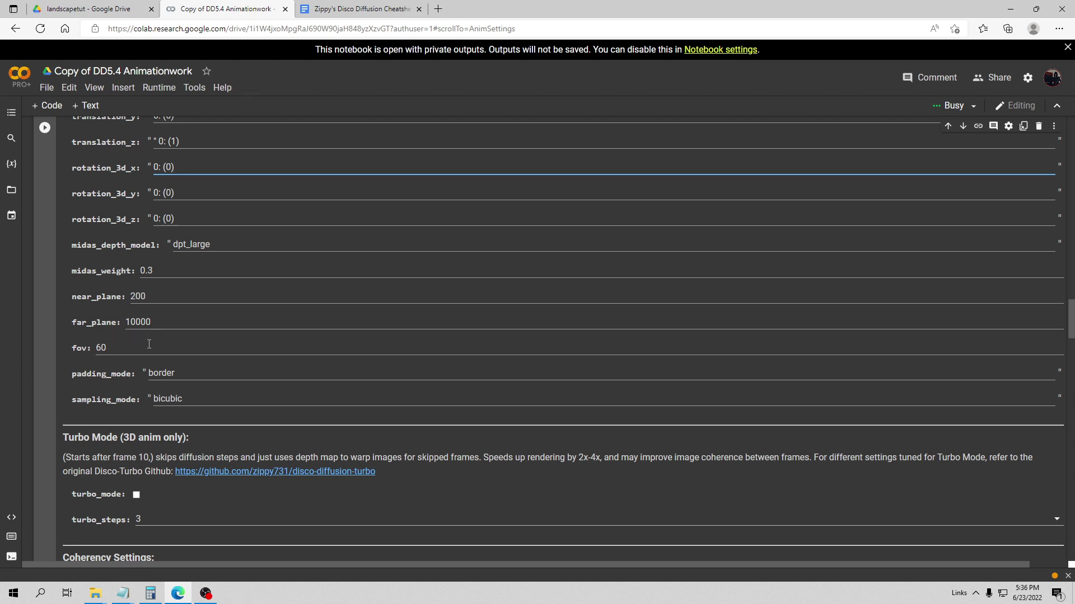
Reach Coherency Settings (frames_scale 40000, frames_skip_steps 80%) and select the frames_skip_steps dropdown.
scroll(198, 342, down, 4)
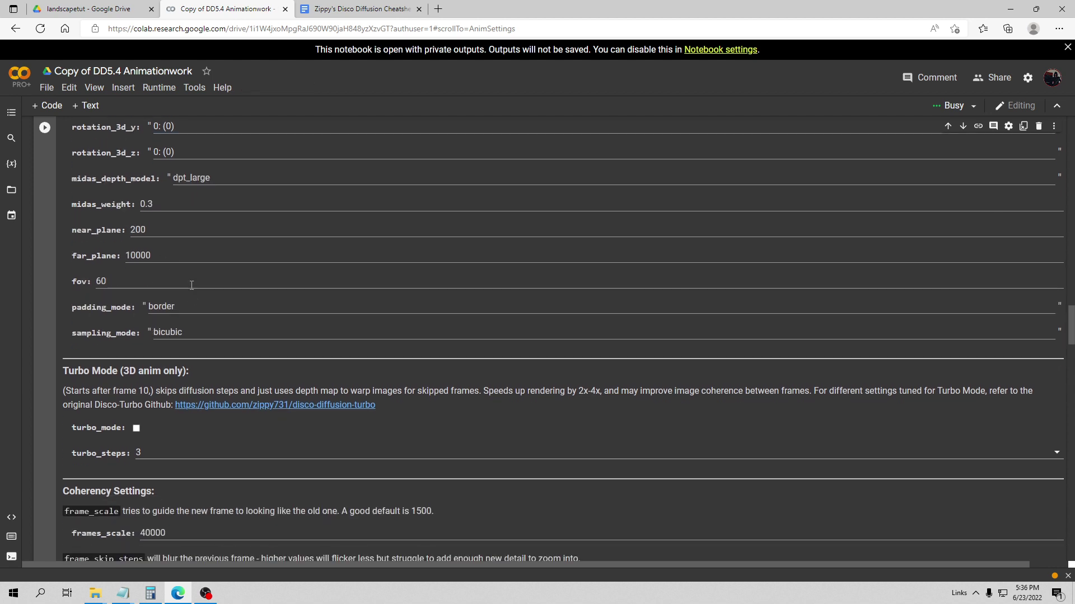
scroll(232, 291, down, 1)
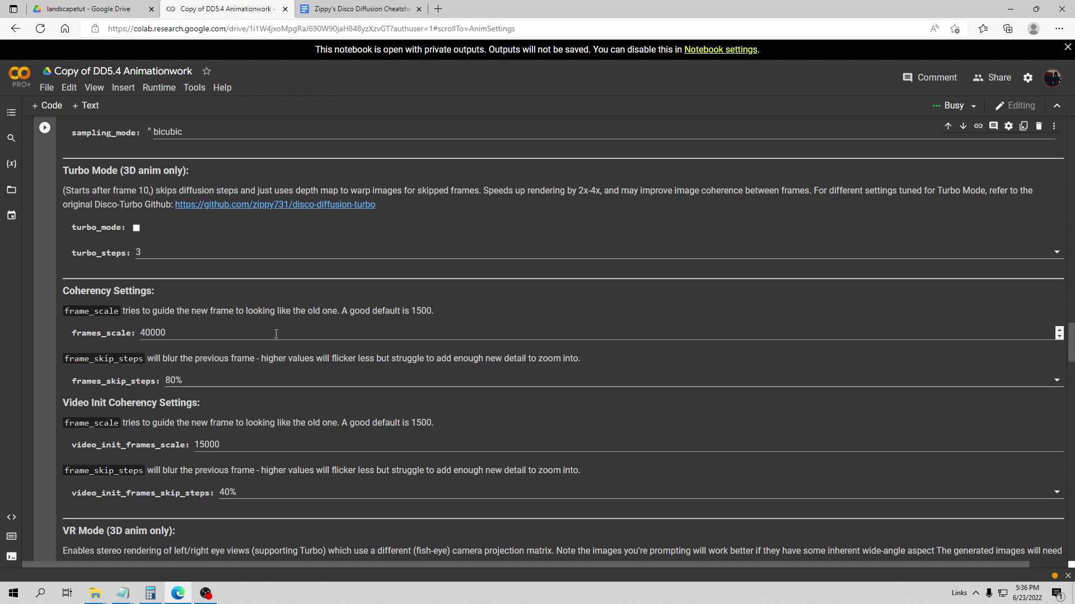
click(238, 381)
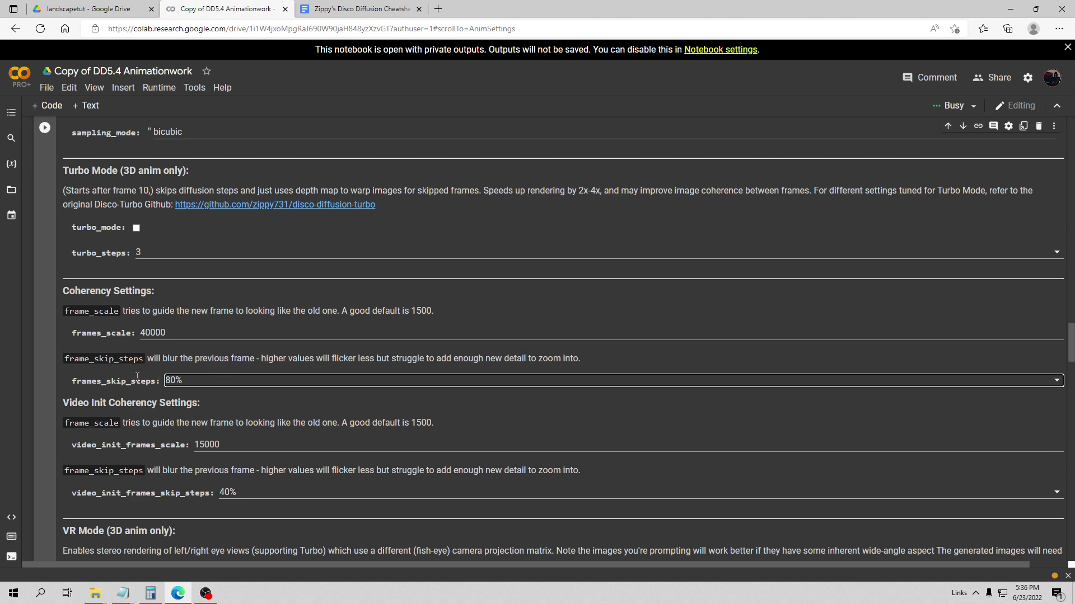
Scroll back up to Basic Settings, showing clip_guidance_scale 50000 and cutn_batches 1.
scroll(219, 367, up, 15)
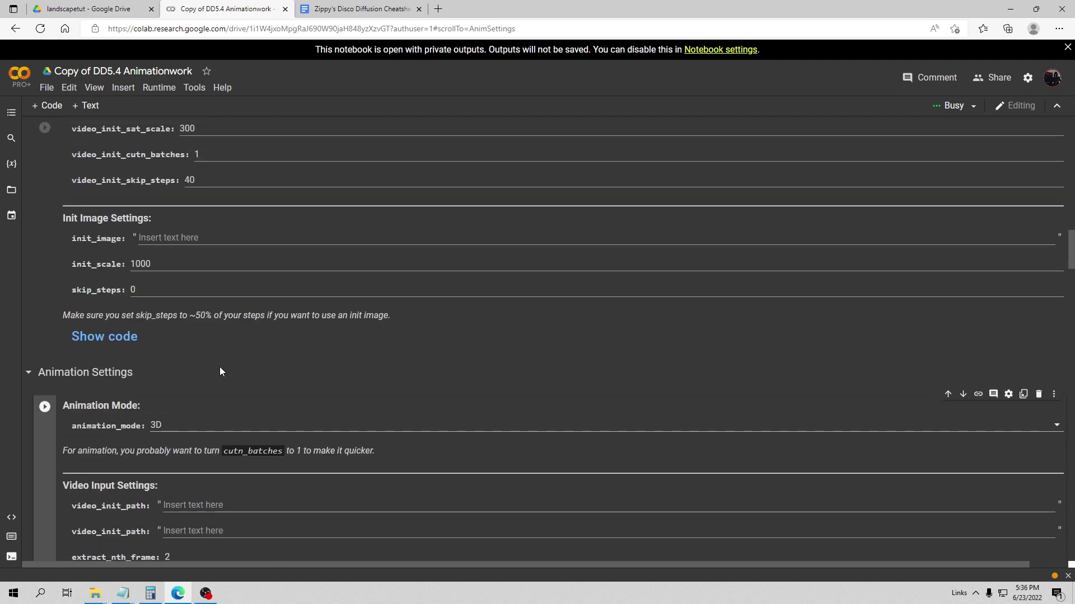
scroll(219, 367, up, 15)
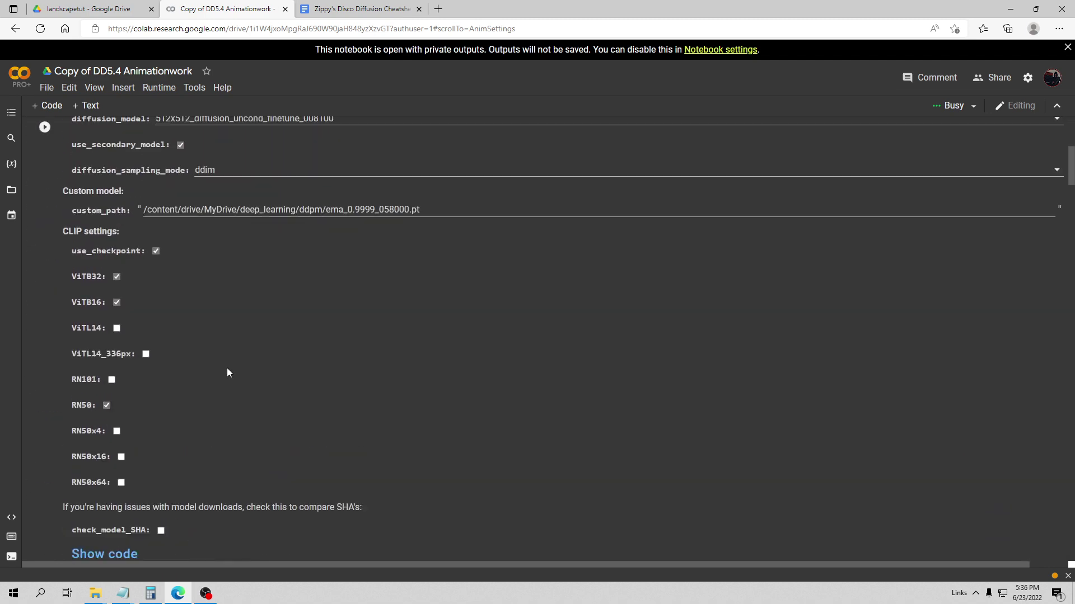
scroll(226, 371, up, 3)
scroll(227, 372, down, 8)
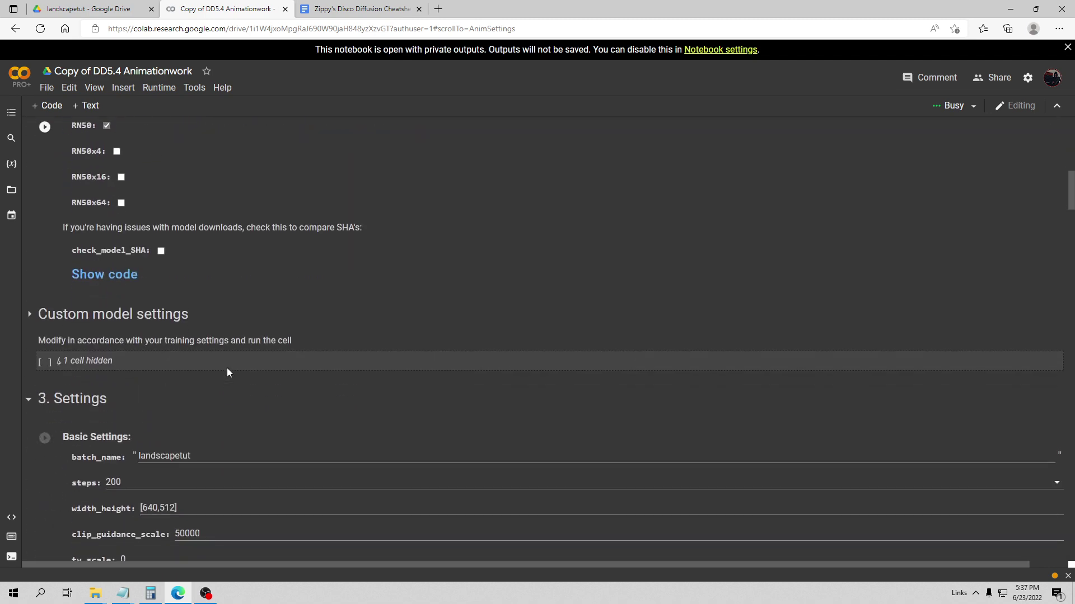
scroll(189, 366, down, 8)
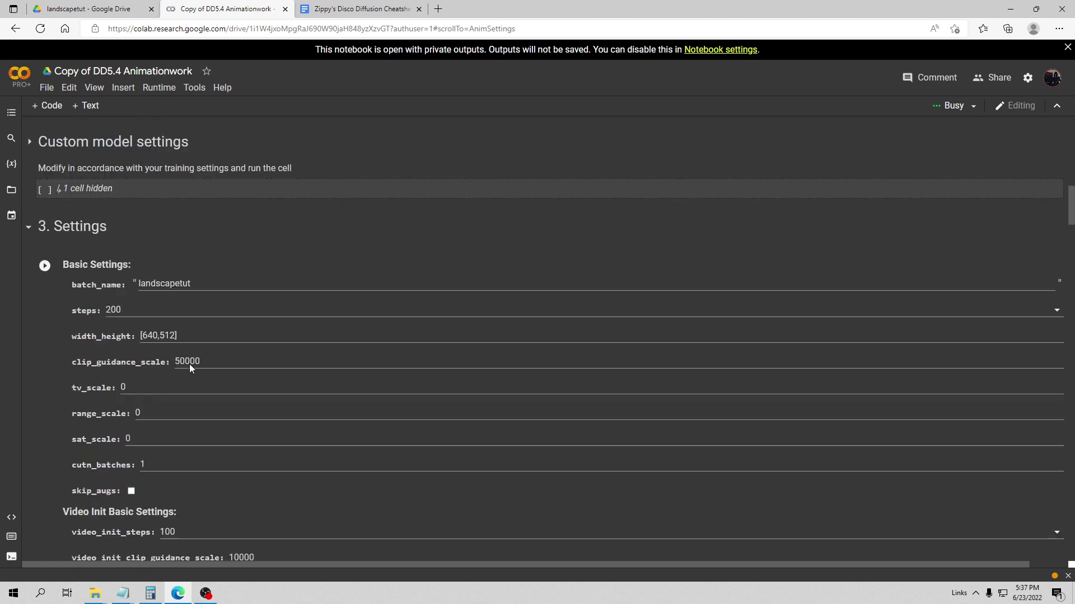
scroll(197, 364, down, 2)
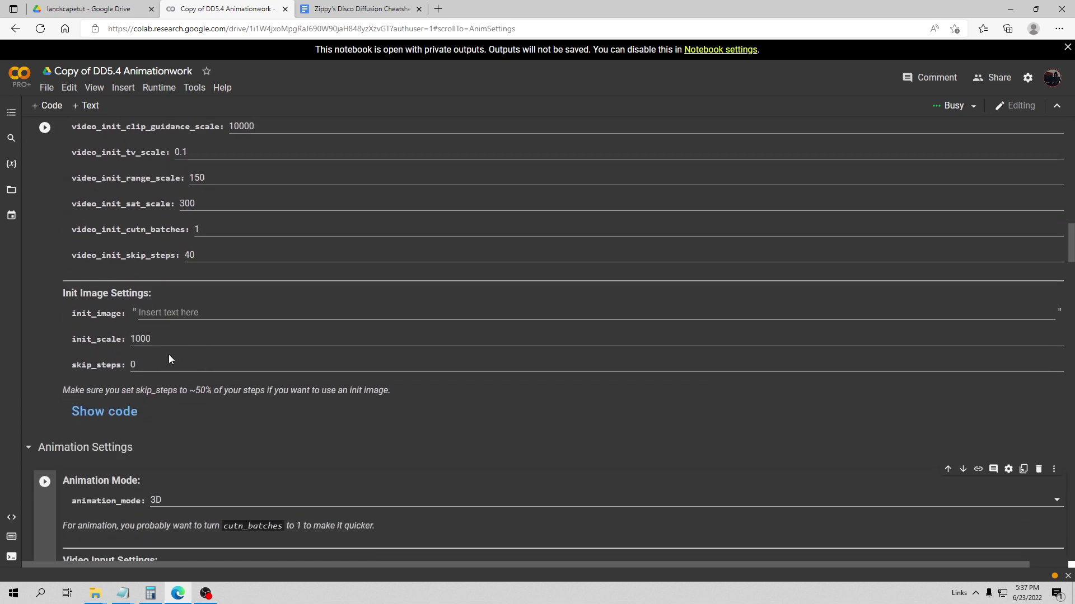
scroll(163, 280, up, 7)
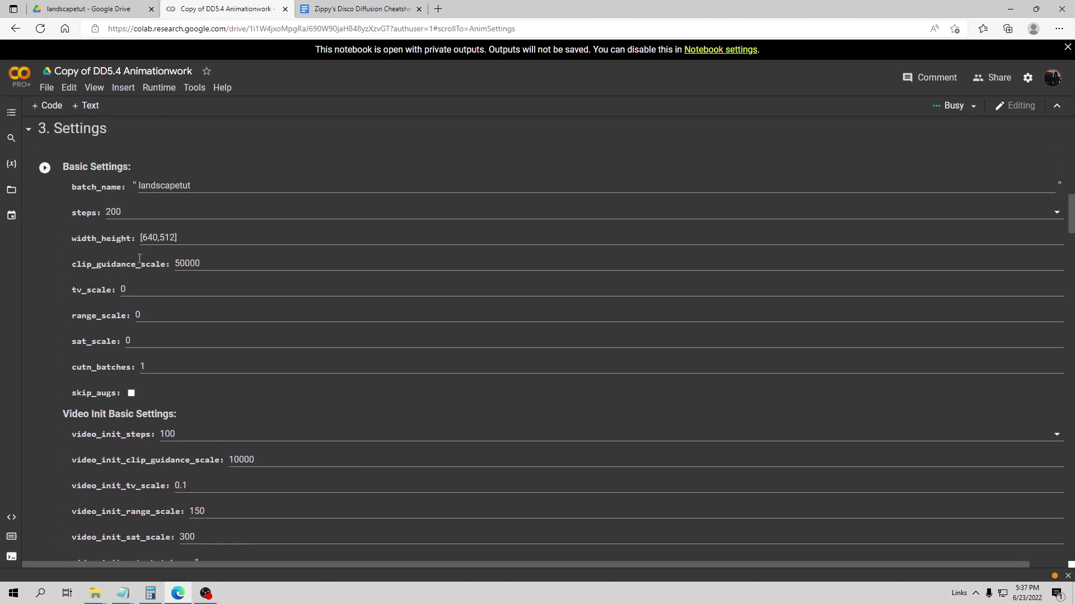
Scroll down past Coherency Settings to the landscape Prompts cell and the 4. Diffuse! section.
scroll(171, 235, down, 6)
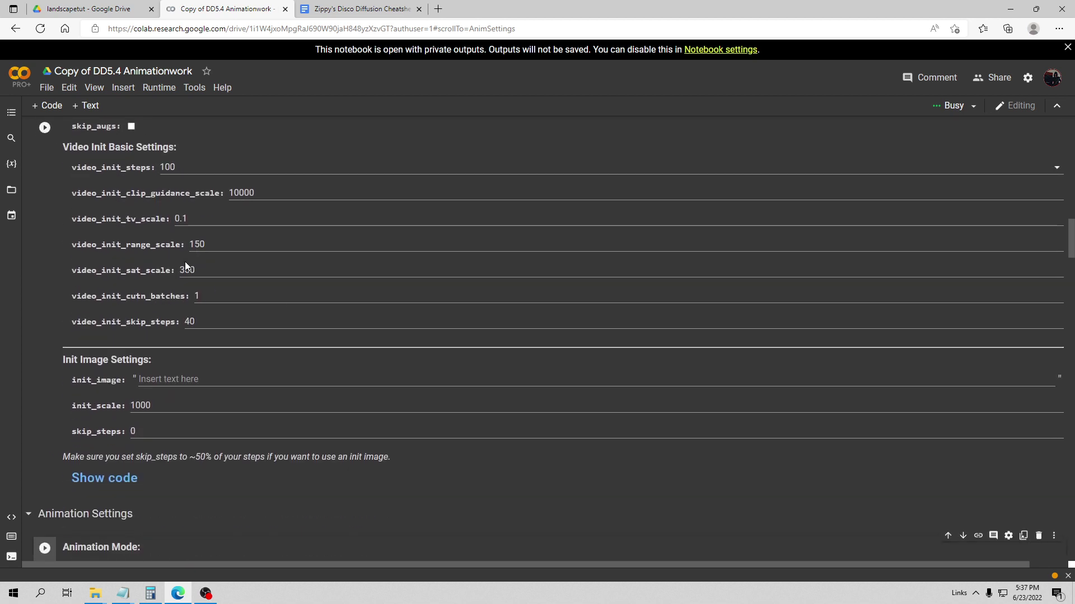
scroll(186, 266, down, 1)
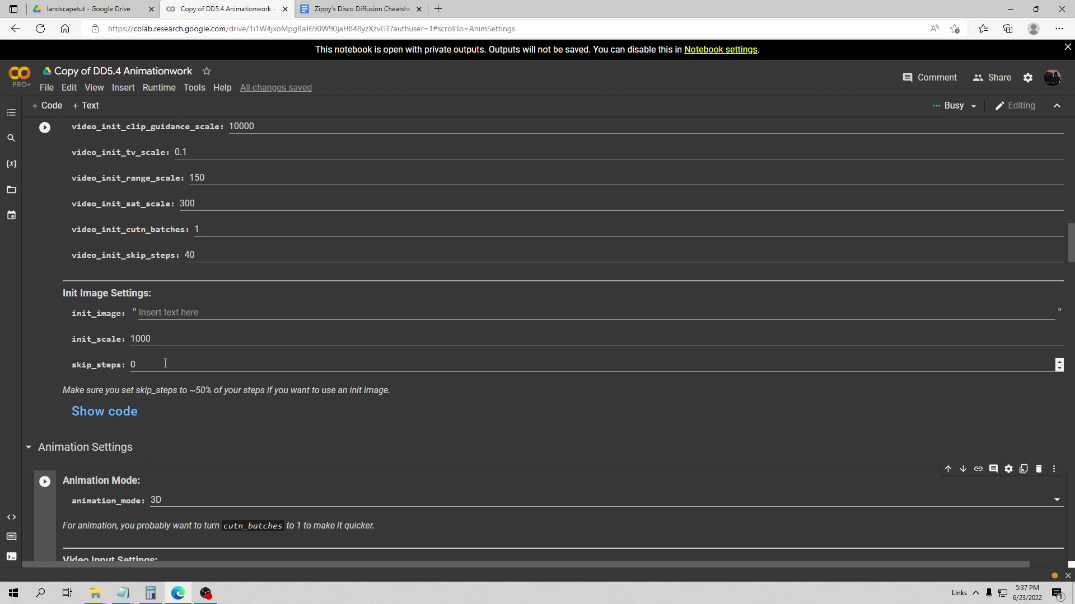
scroll(167, 353, up, 3)
scroll(239, 330, down, 10)
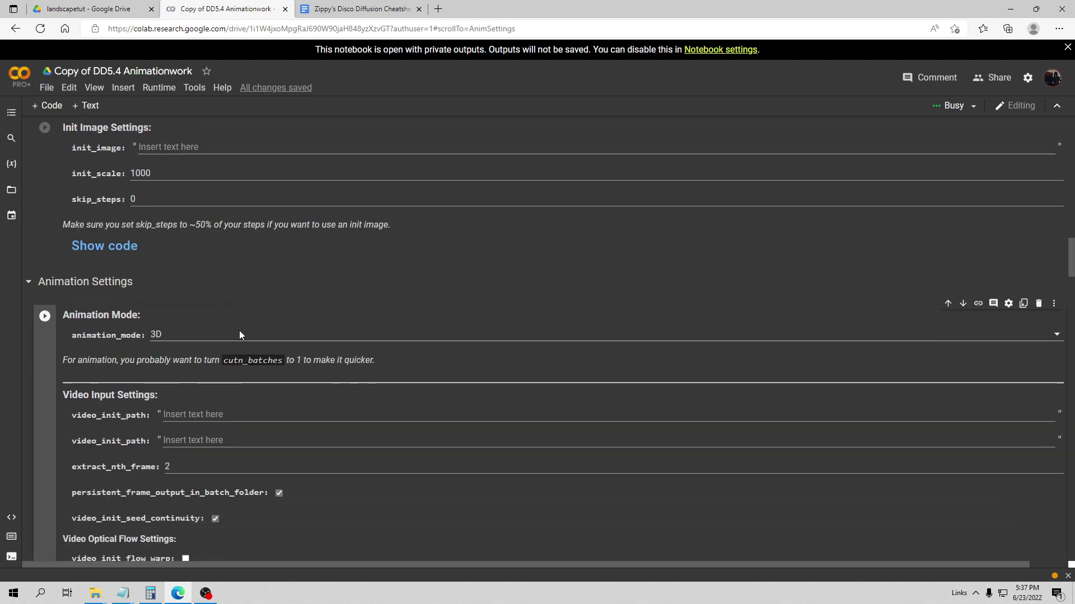
scroll(240, 335, down, 7)
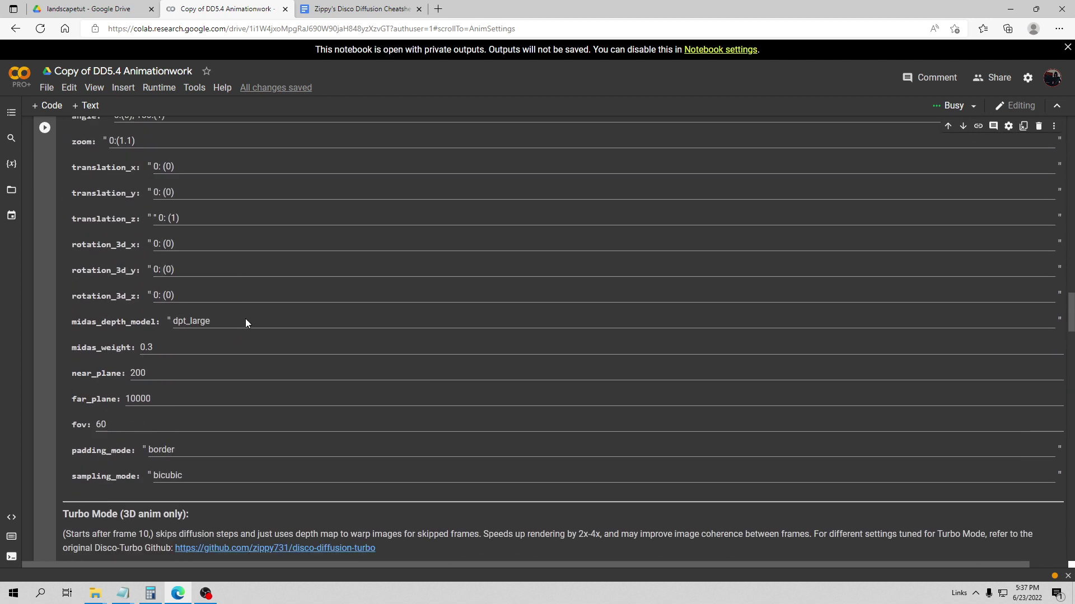
scroll(200, 301, down, 6)
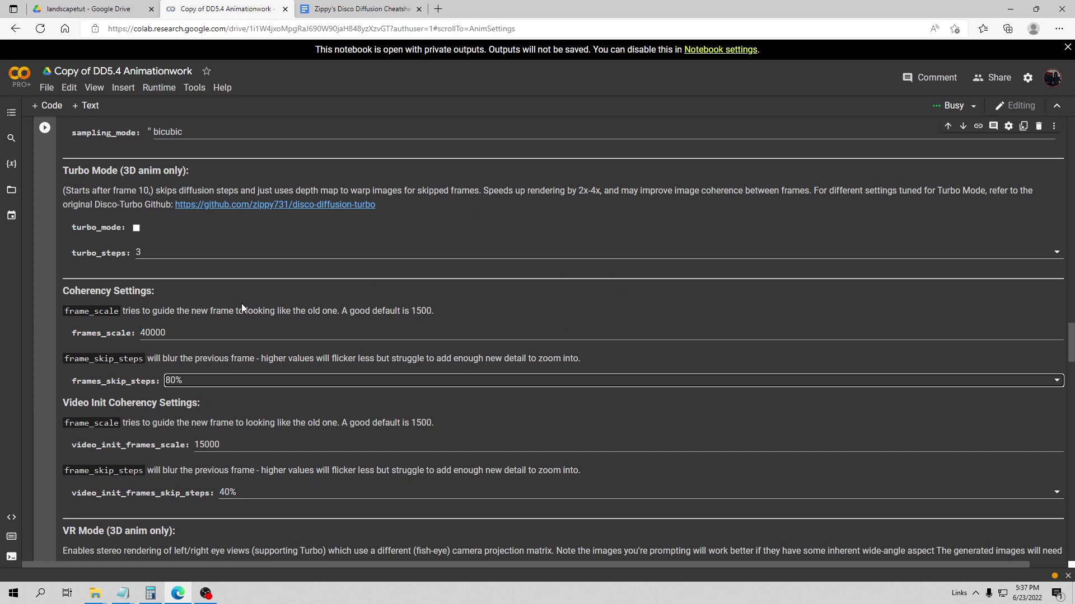
scroll(231, 303, down, 1)
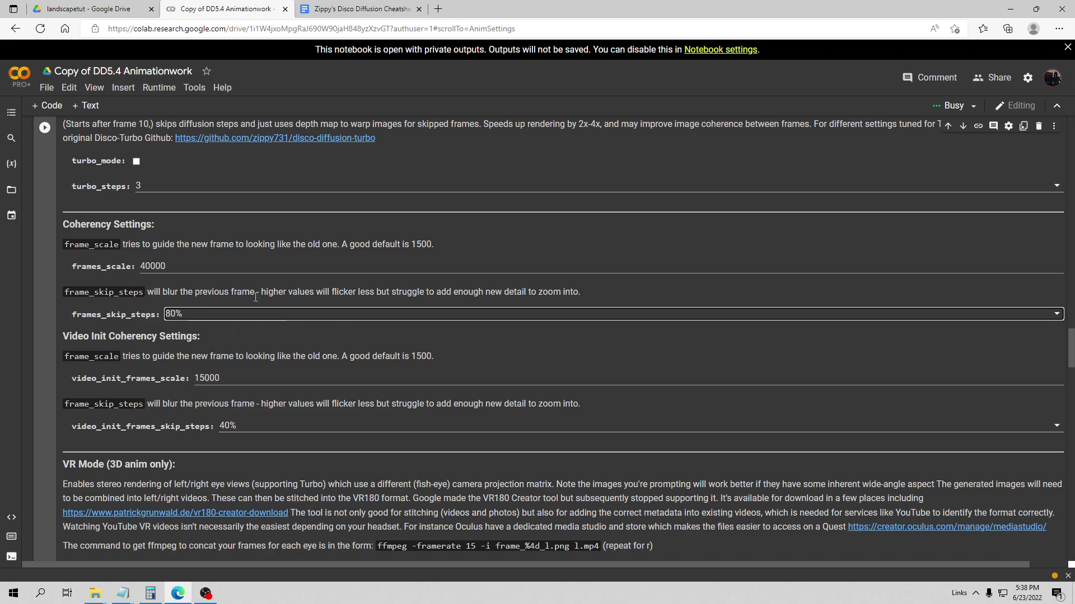
scroll(260, 273, down, 15)
Play the rendered landscape animation fullscreen, then exit back to the notebook.
scroll(248, 267, down, 15)
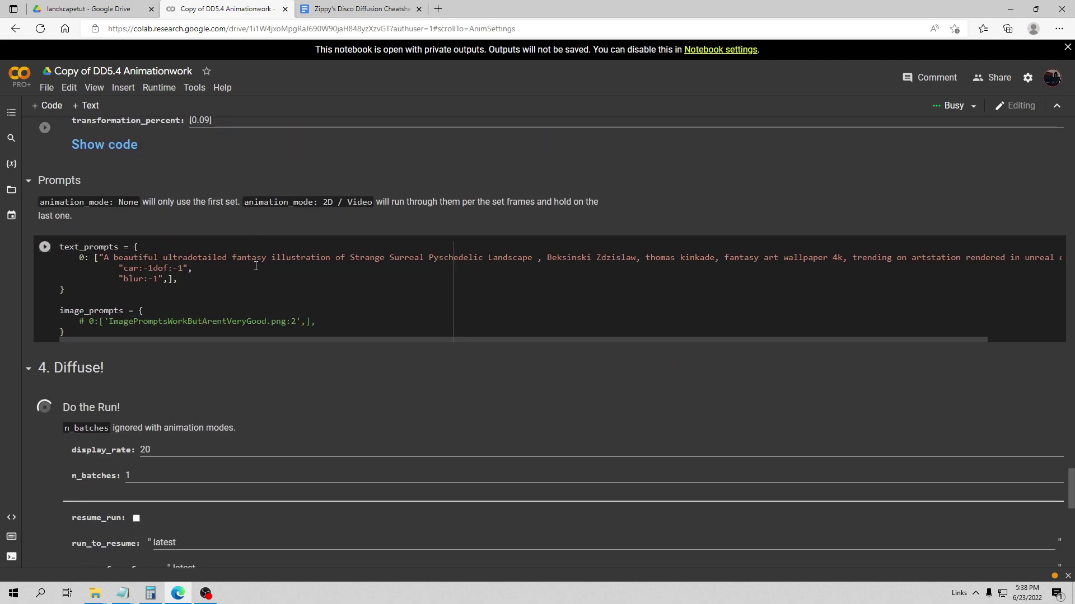
scroll(254, 266, down, 7)
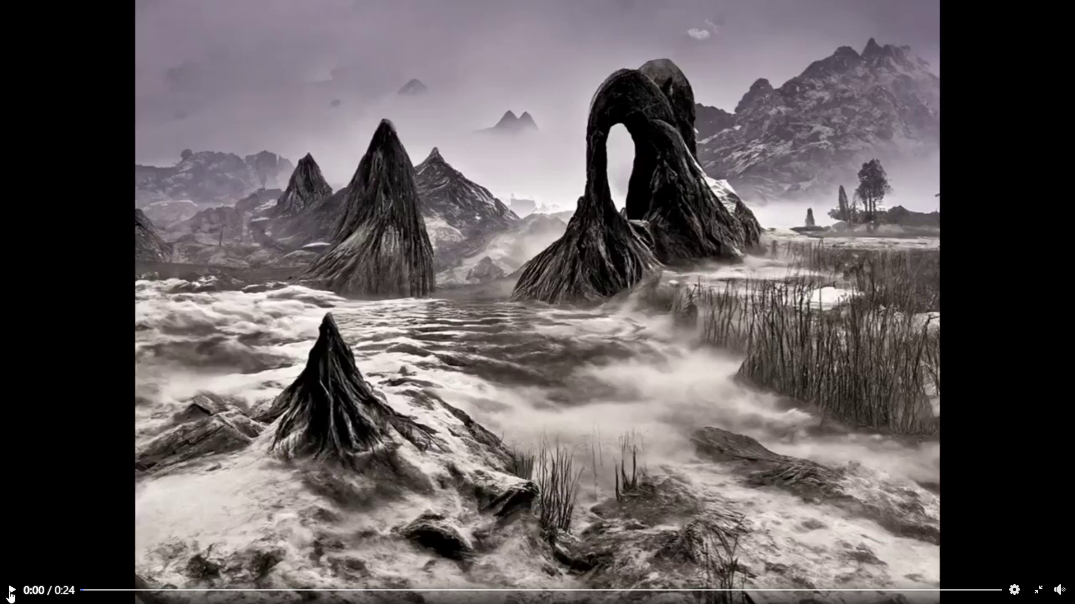
click(10, 591)
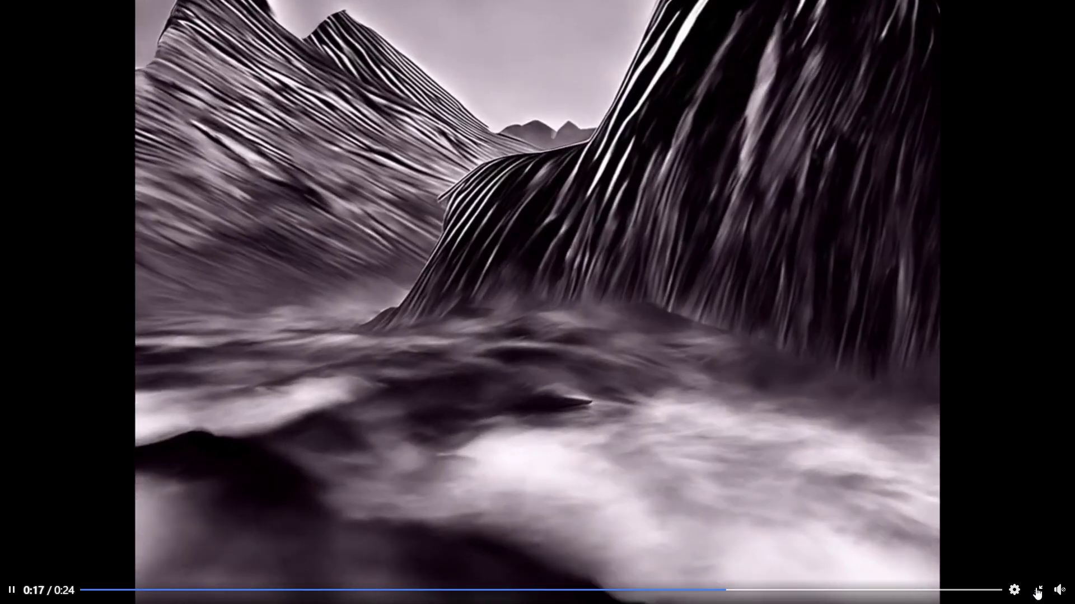
click(1037, 590)
Scroll through the settings to the Do the Run cell as the run reaches frame 1/200.
scroll(217, 300, down, 3)
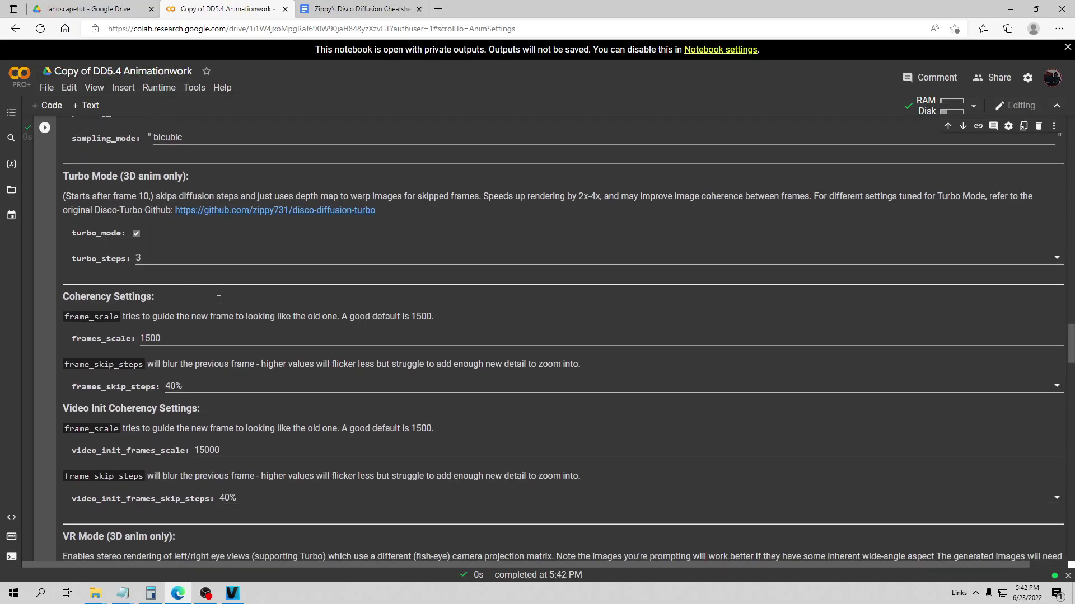
scroll(215, 264, down, 1)
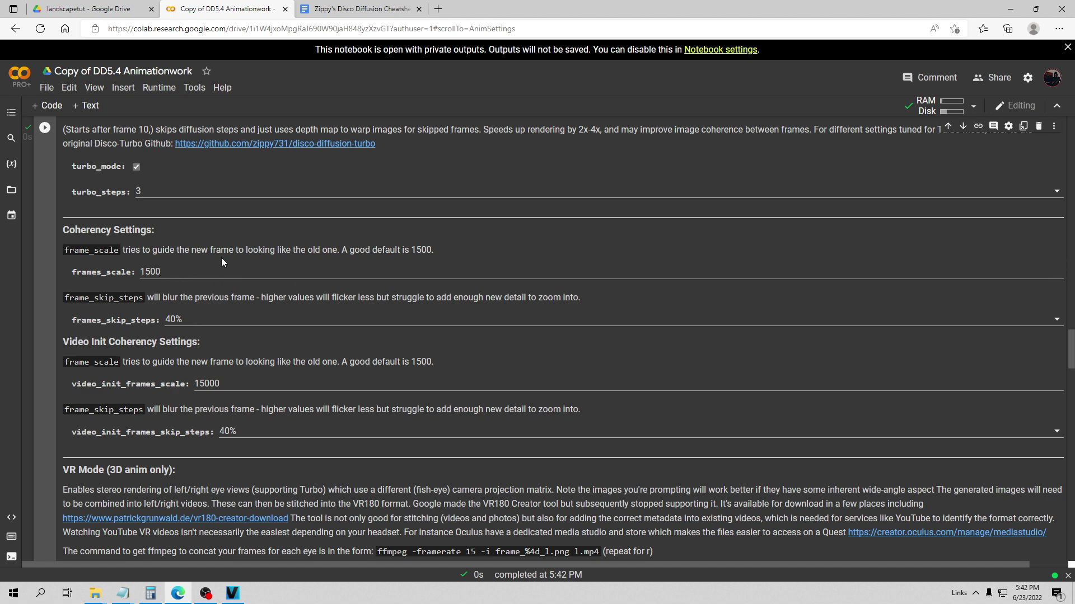
scroll(239, 264, down, 2)
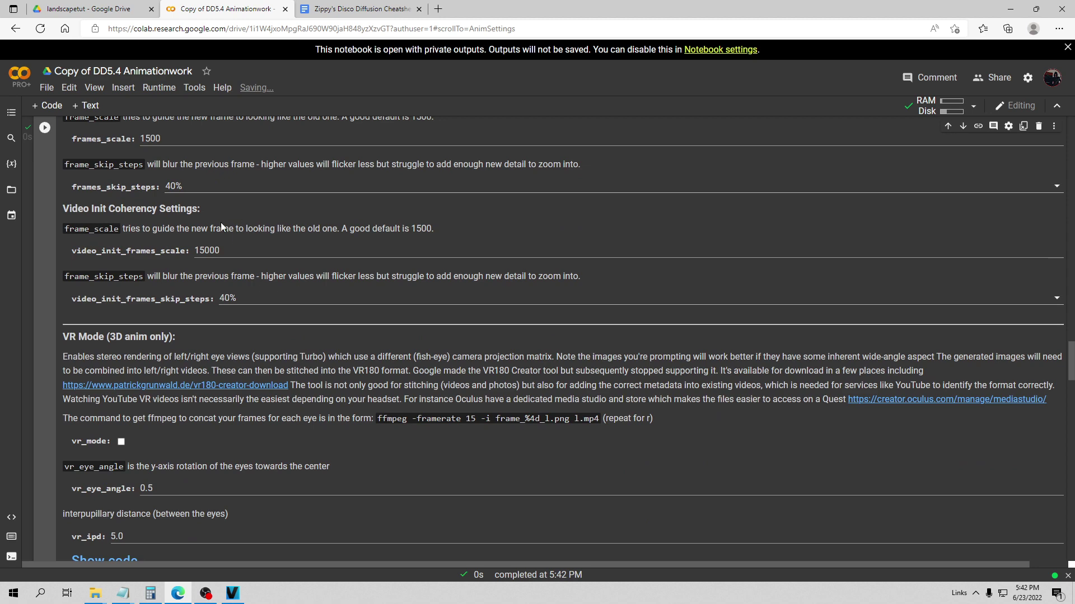
scroll(182, 199, down, 6)
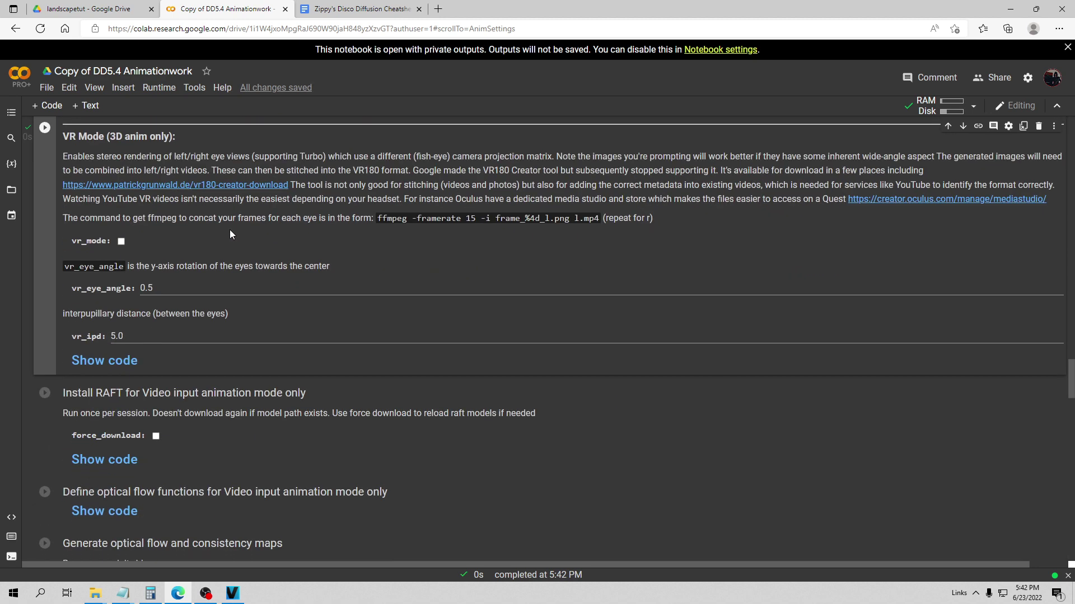
scroll(228, 234, up, 13)
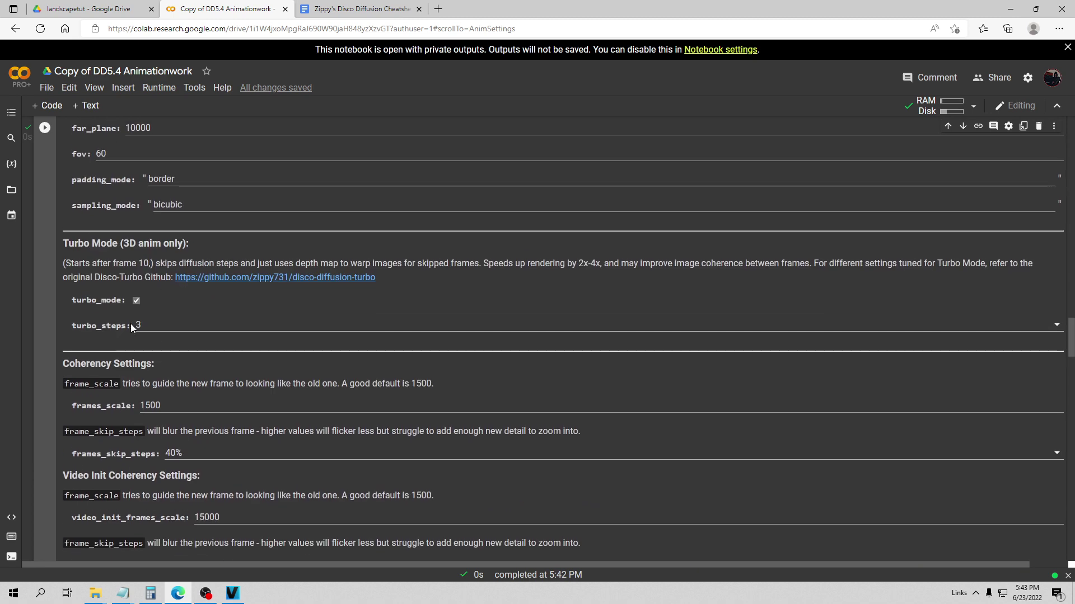
scroll(169, 323, down, 2)
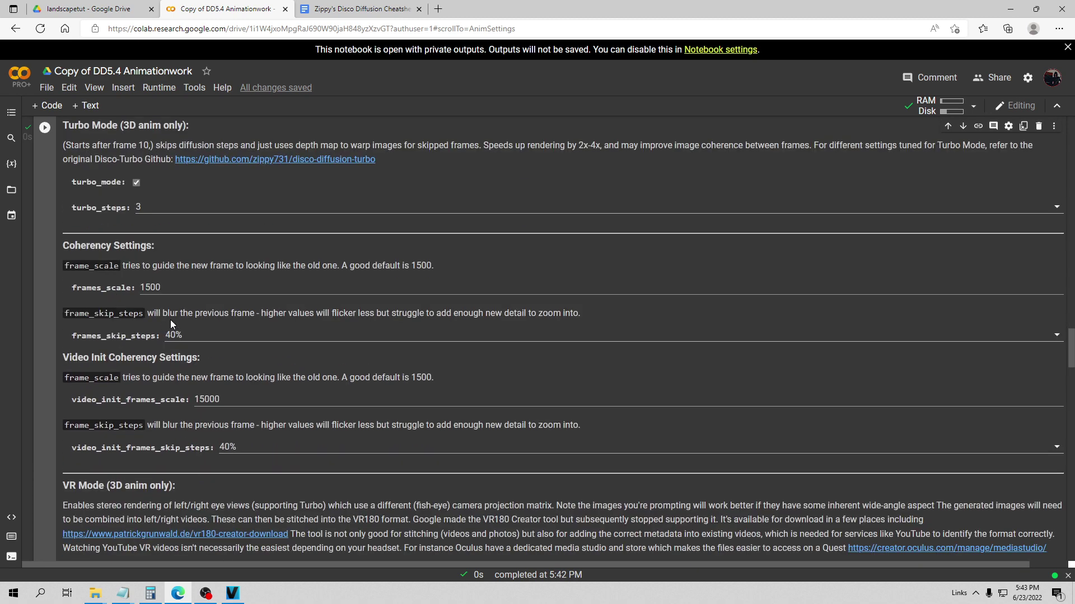
scroll(179, 322, down, 2)
scroll(185, 313, down, 6)
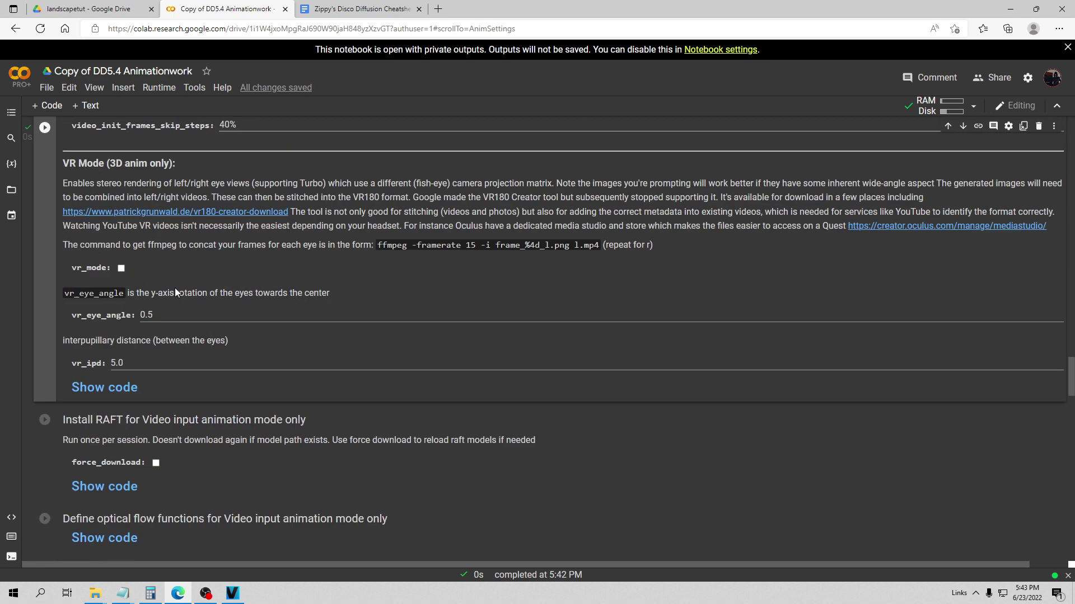
scroll(203, 284, up, 6)
scroll(203, 286, up, 3)
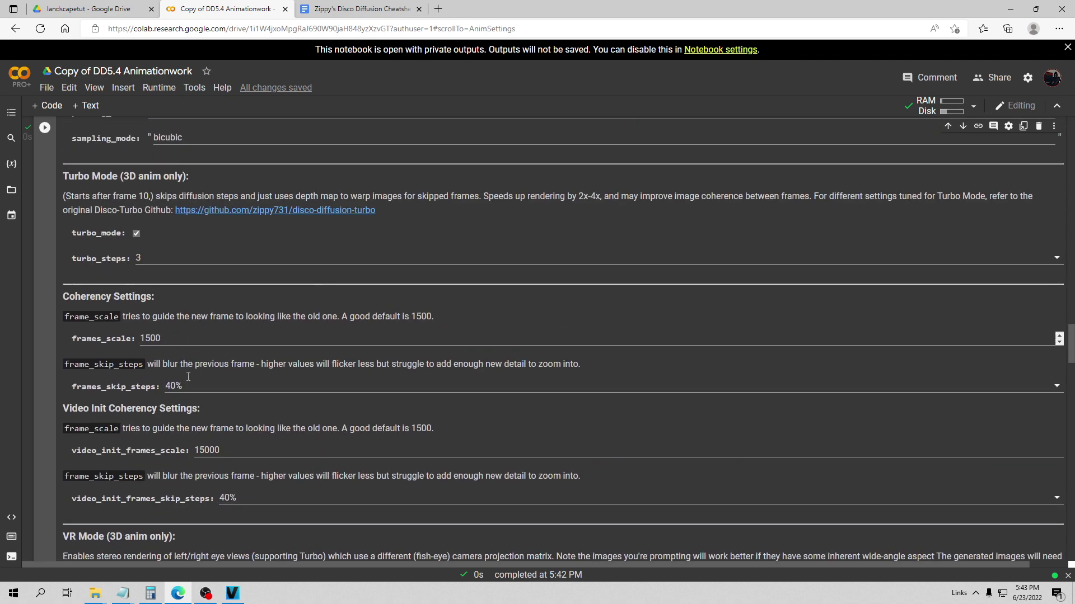
scroll(183, 359, down, 10)
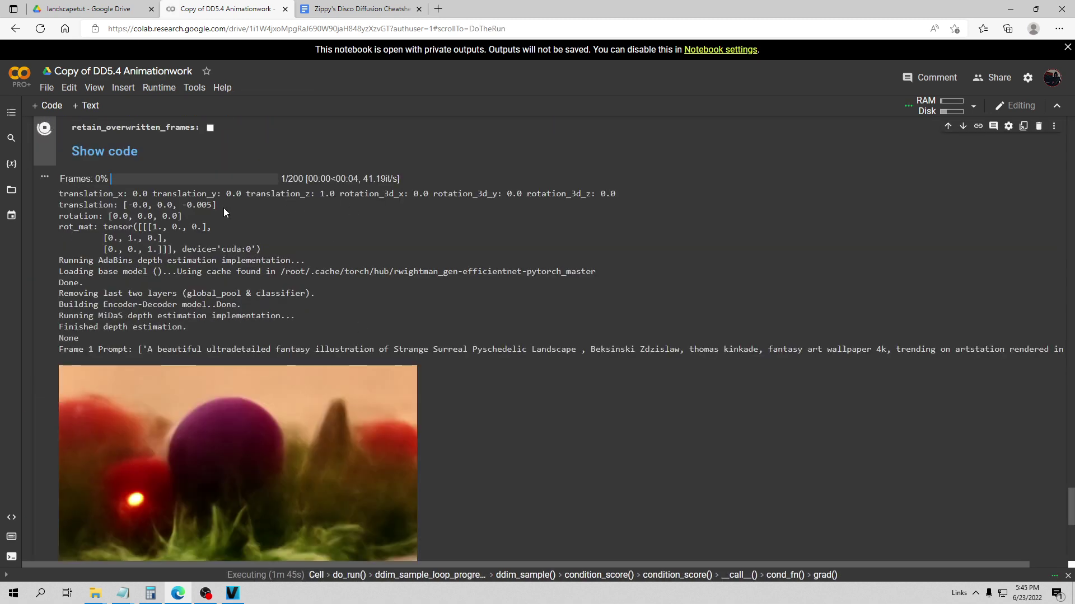
Scroll to the Coherency Settings showing turbo_steps 3, frames_scale 1500 and frames_skip_steps 40%.
scroll(320, 245, down, 2)
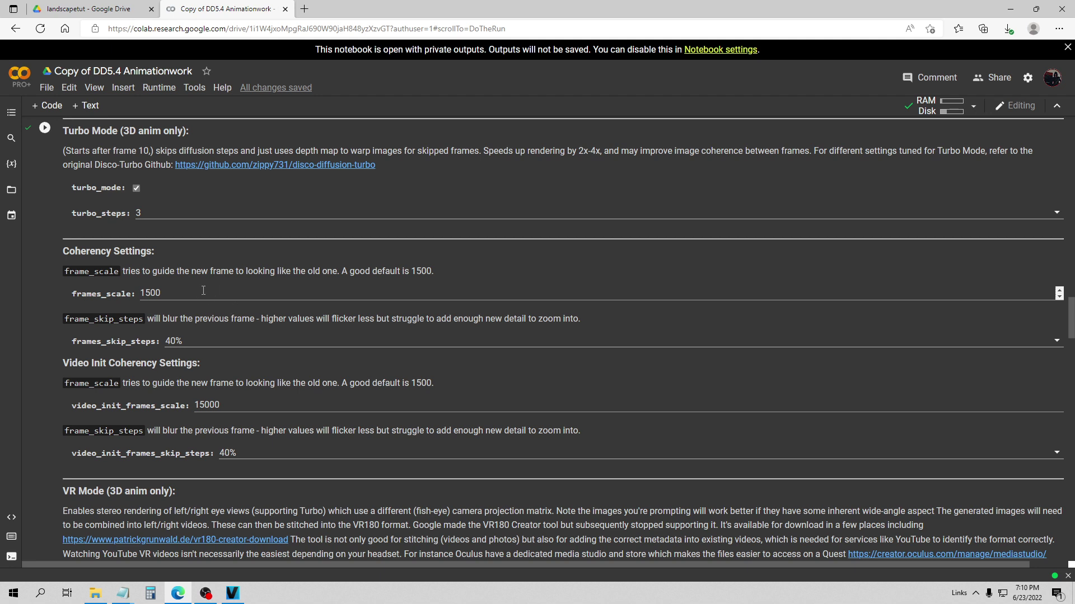
Set frames_skip_steps to 60% and select the frames_scale value 1500 for editing.
click(194, 342)
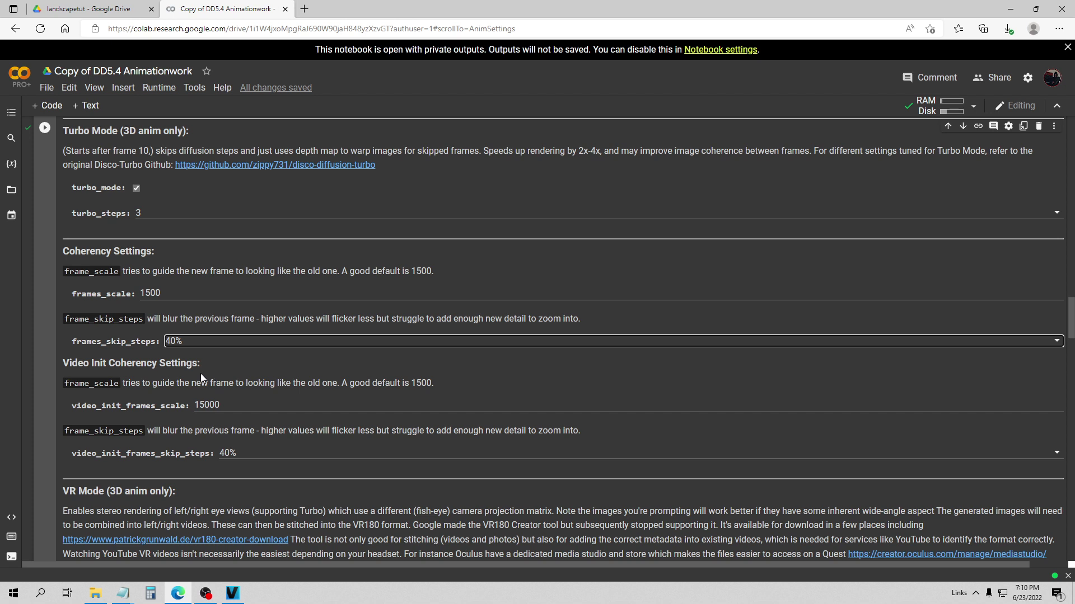
key(Down)
key(Down)
click(169, 292)
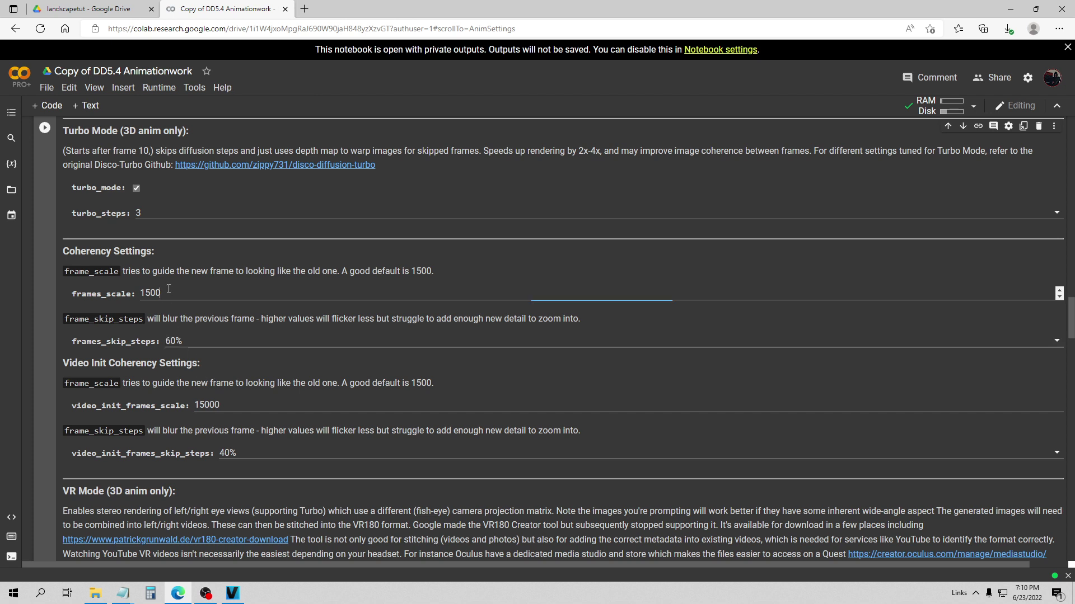
drag(168, 290, 98, 289)
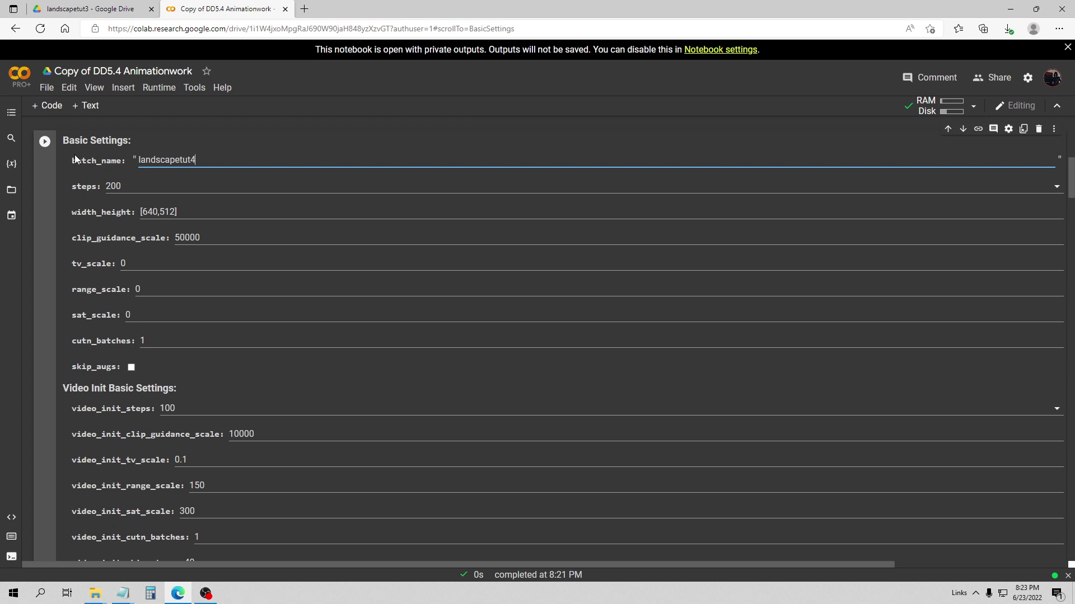
Re-run the Animation Settings cell so the updated frame settings take effect.
scroll(124, 197, down, 10)
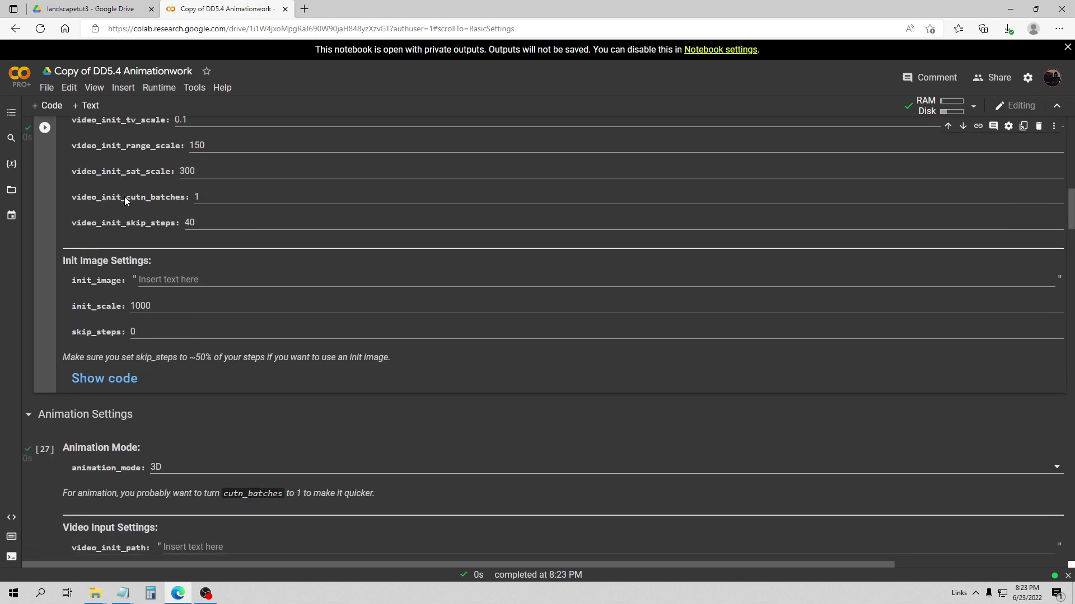
click(45, 256)
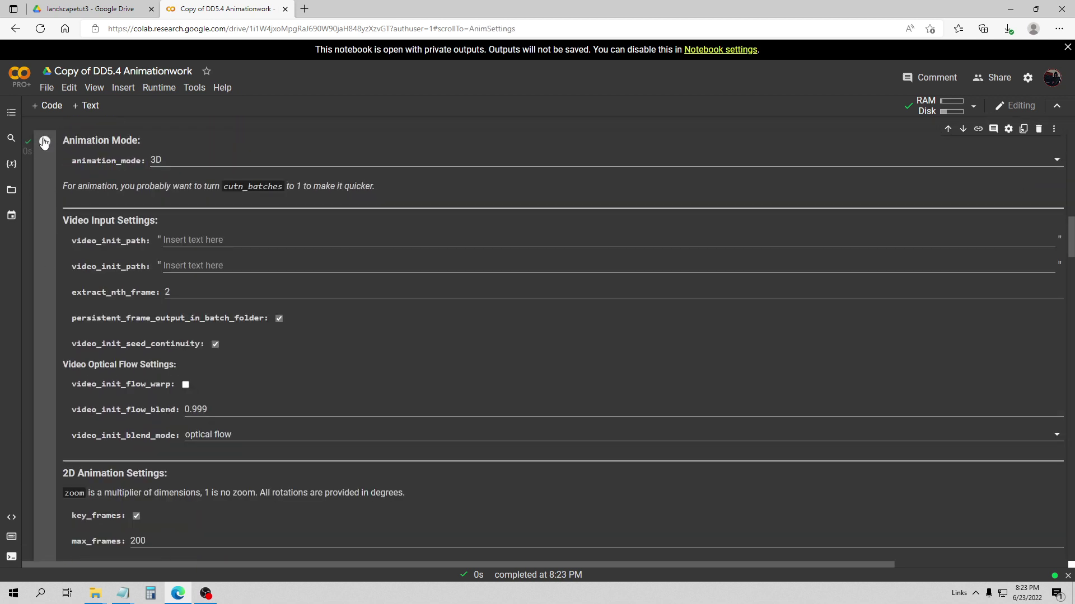
scroll(140, 238, down, 20)
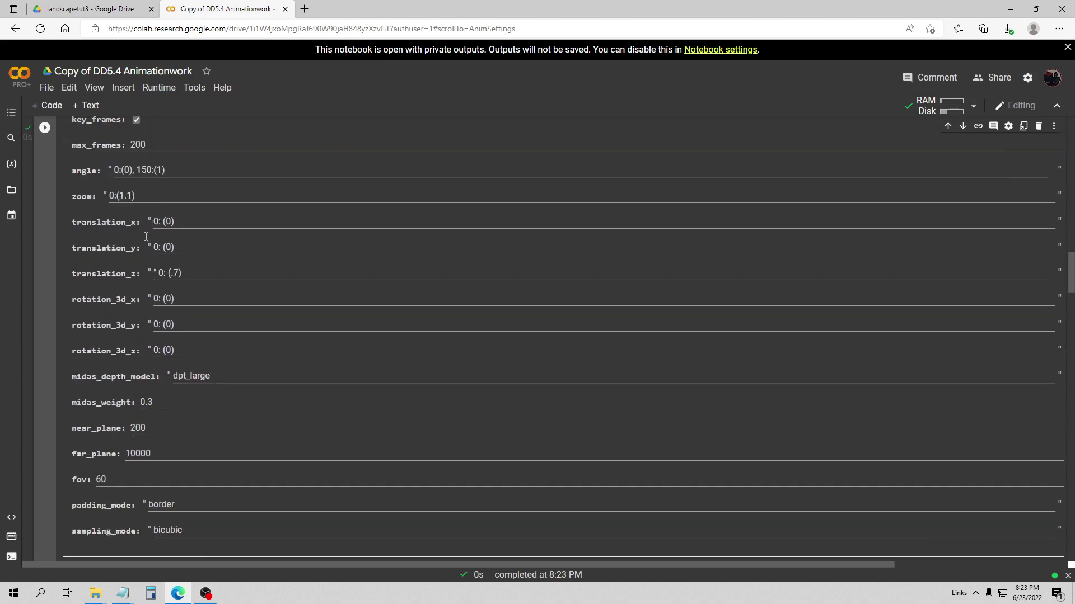
scroll(146, 240, down, 20)
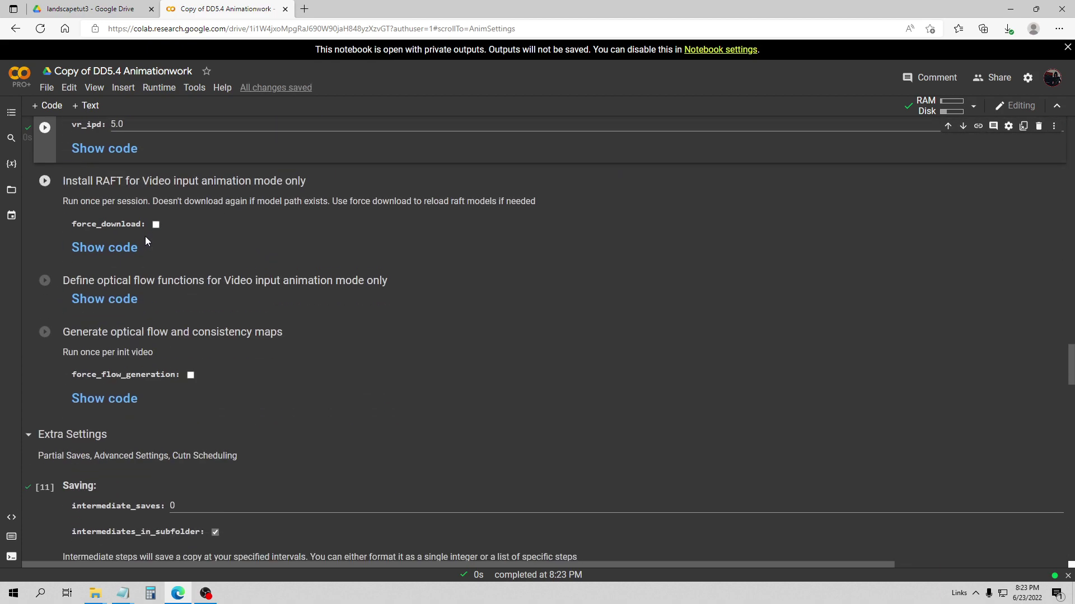
Select the Do the Run cell and launch the diffusion run with the new settings.
scroll(146, 236, down, 5)
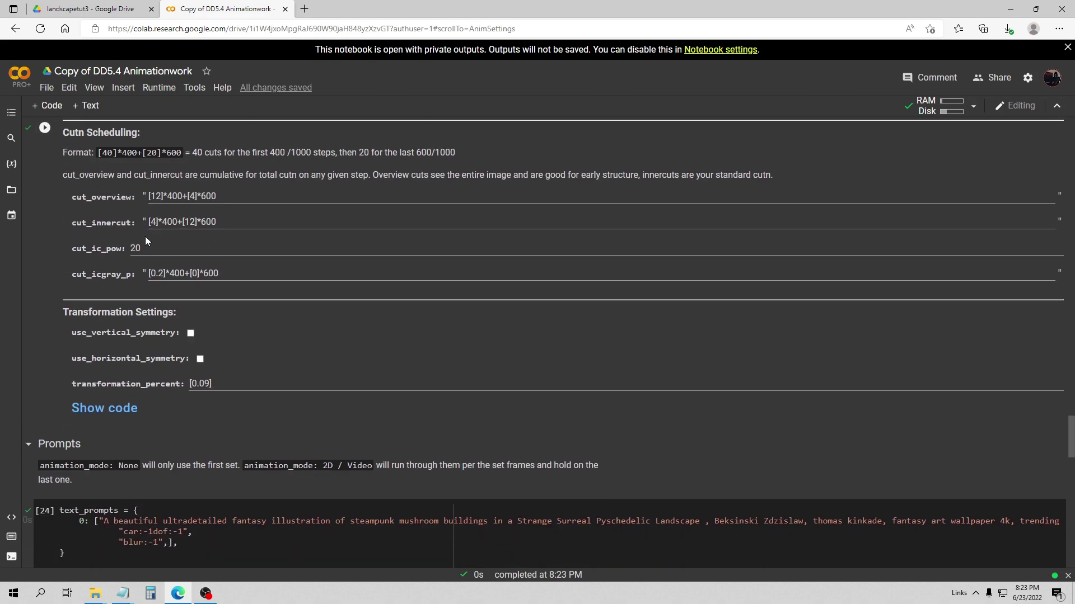
scroll(51, 248, down, 2)
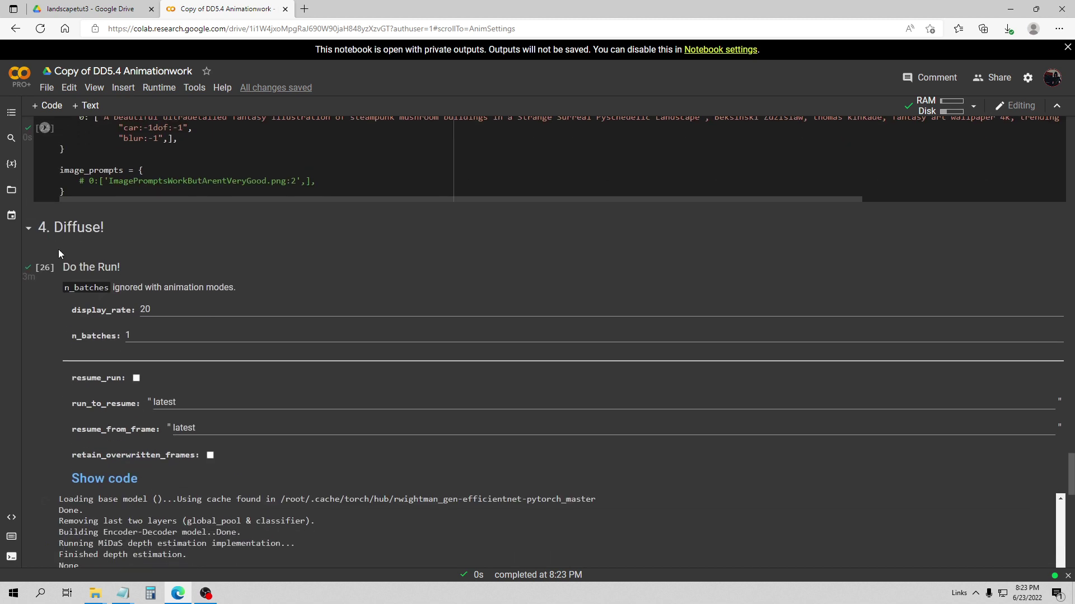
scroll(49, 235, down, 2)
click(55, 180)
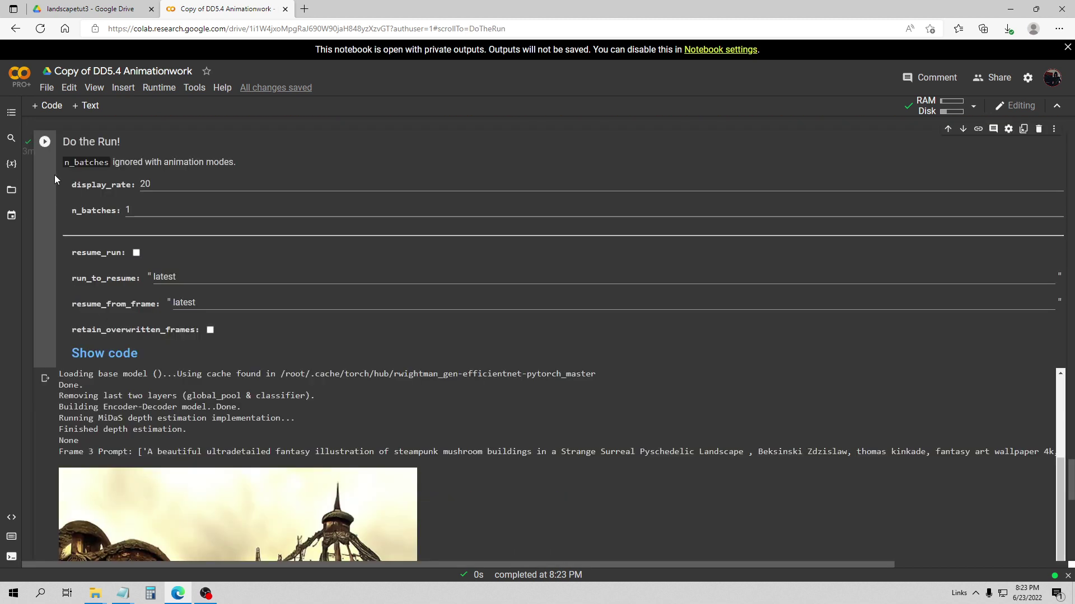
click(45, 142)
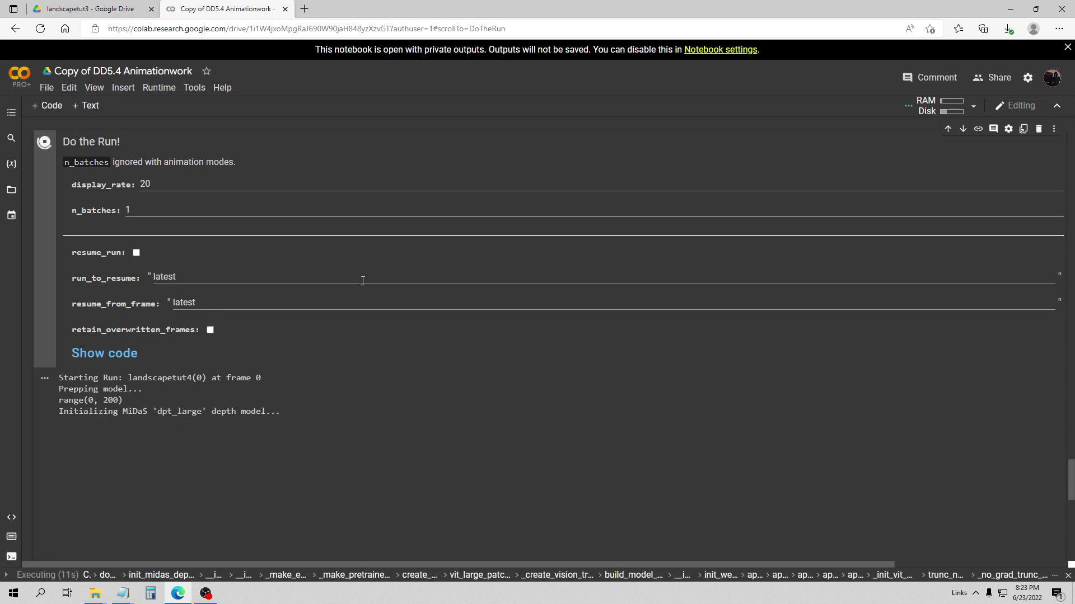
Scroll down to follow the landscapetut4 output loading the MiDaS dpt_large depth model.
scroll(355, 364, down, 2)
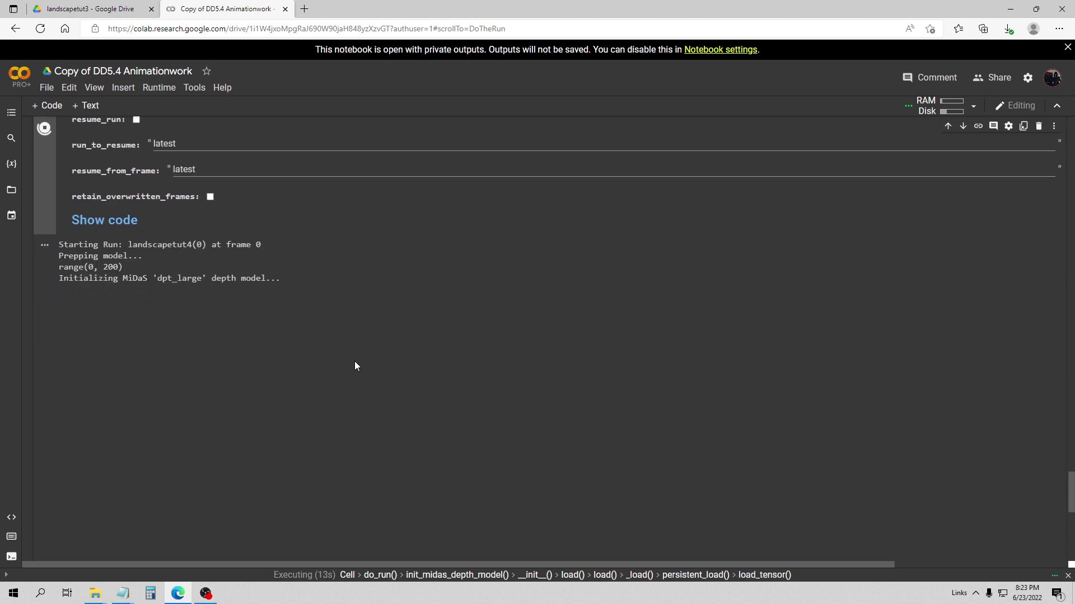